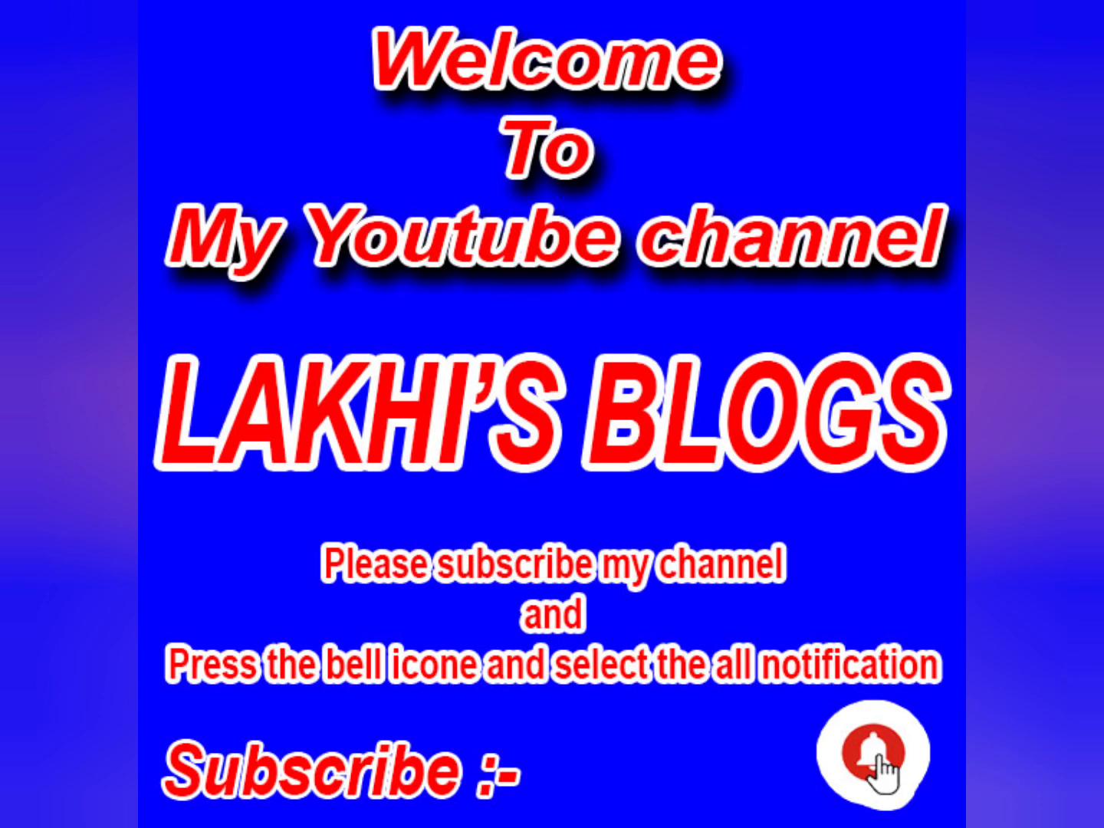
# Launch Photoshop CC 2018 from its desktop shortcut.
pyautogui.doubleClick(39, 375)
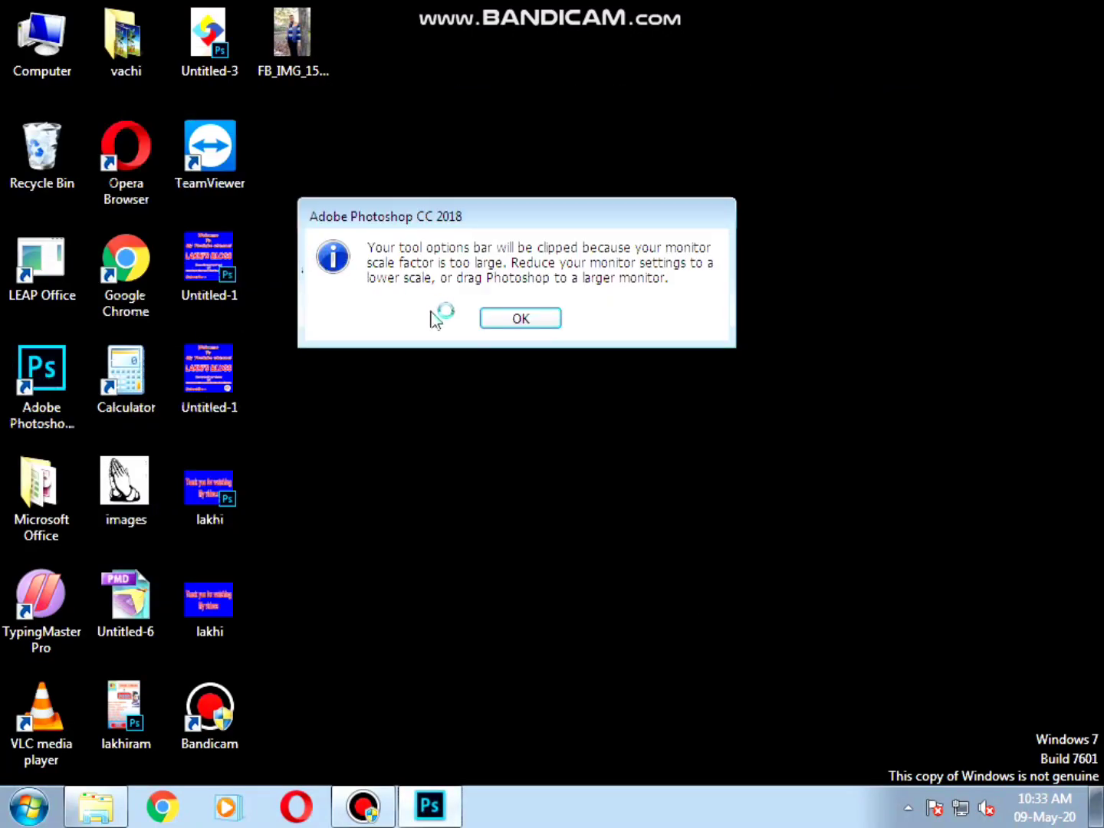
# Dismiss the scale warning and create a default 7 × 5 inch, 300 ppi document.
pyautogui.click(510, 322)
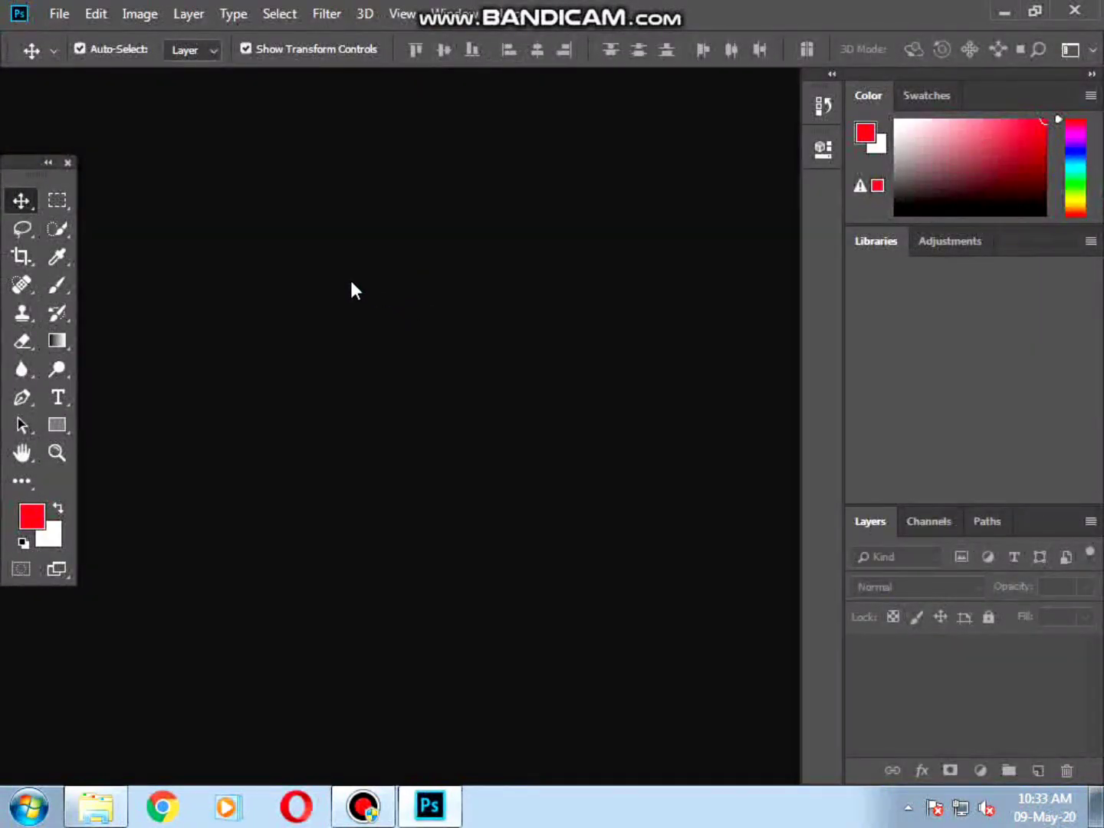
pyautogui.click(61, 15)
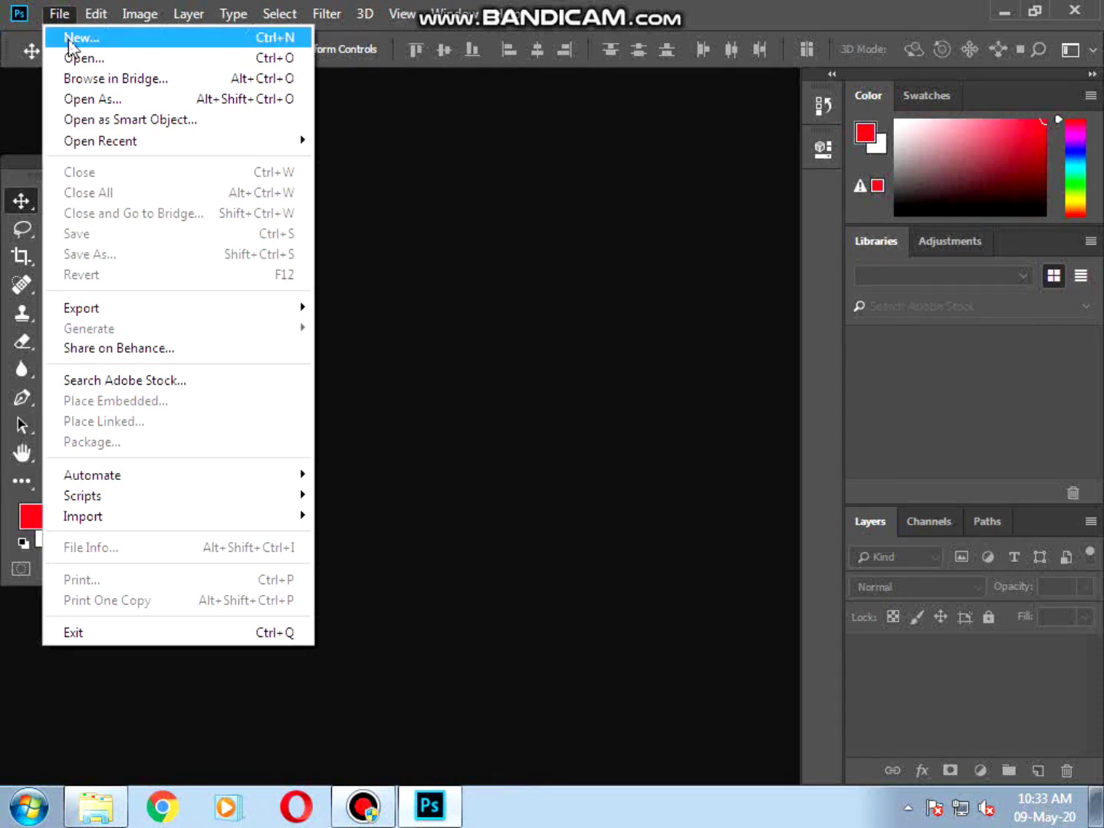
pyautogui.click(72, 45)
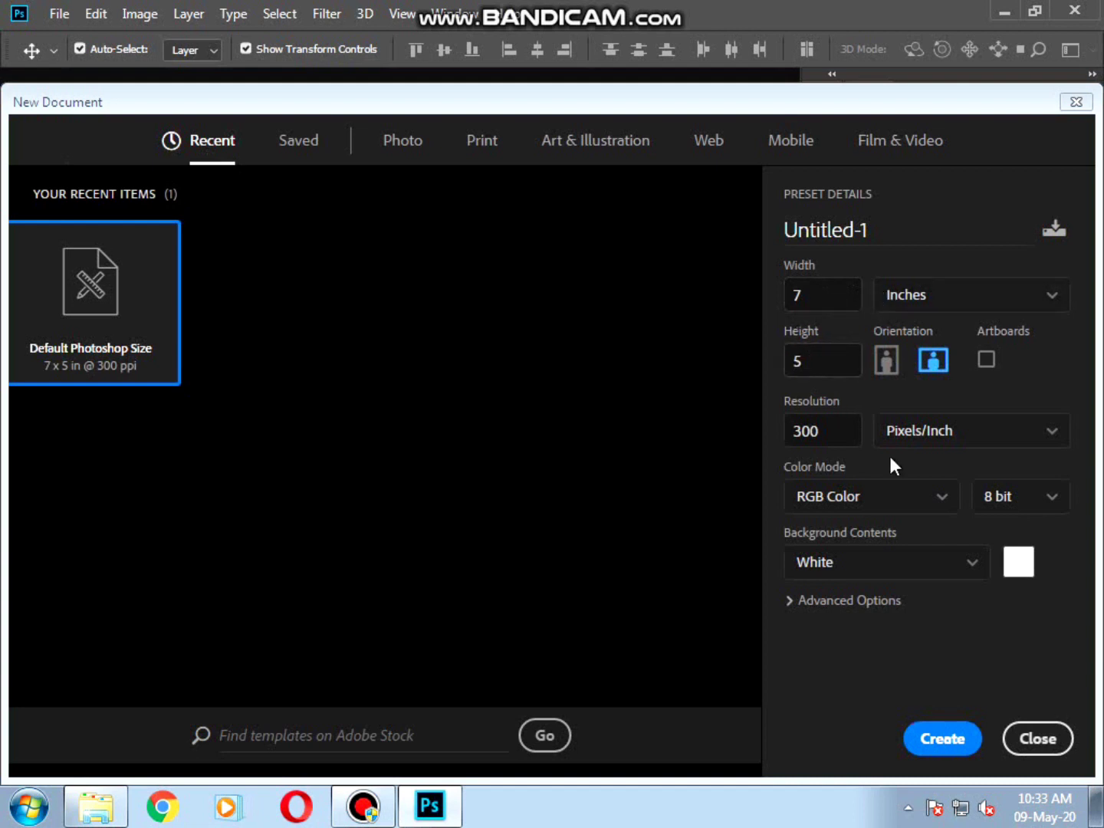
pyautogui.click(933, 749)
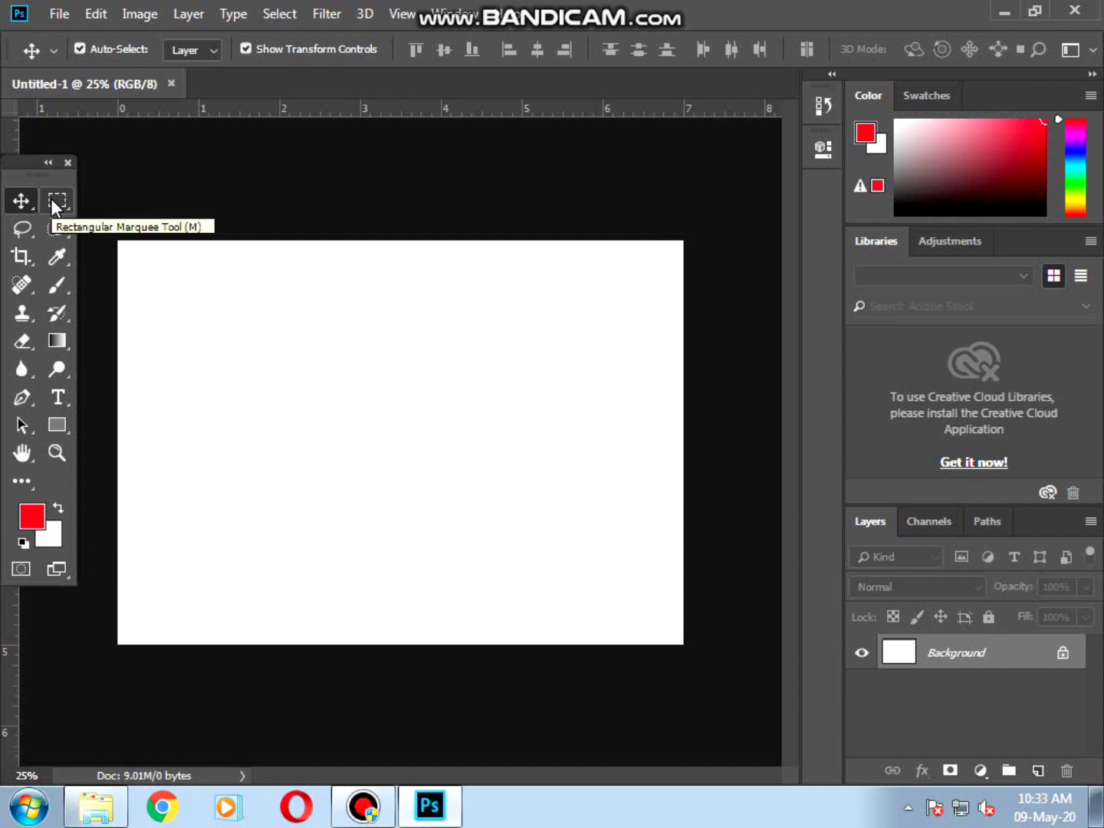
# Open the Untitled-14.jpg banner image.
pyautogui.click(59, 15)
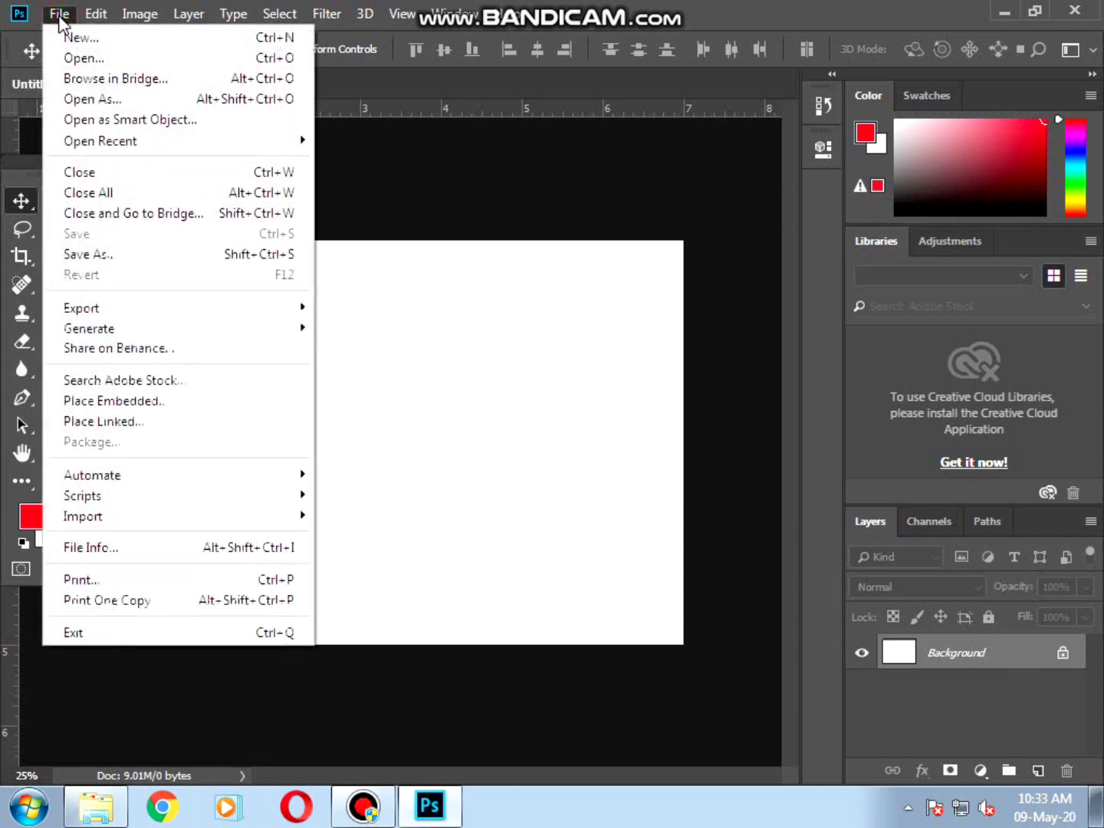
pyautogui.click(77, 59)
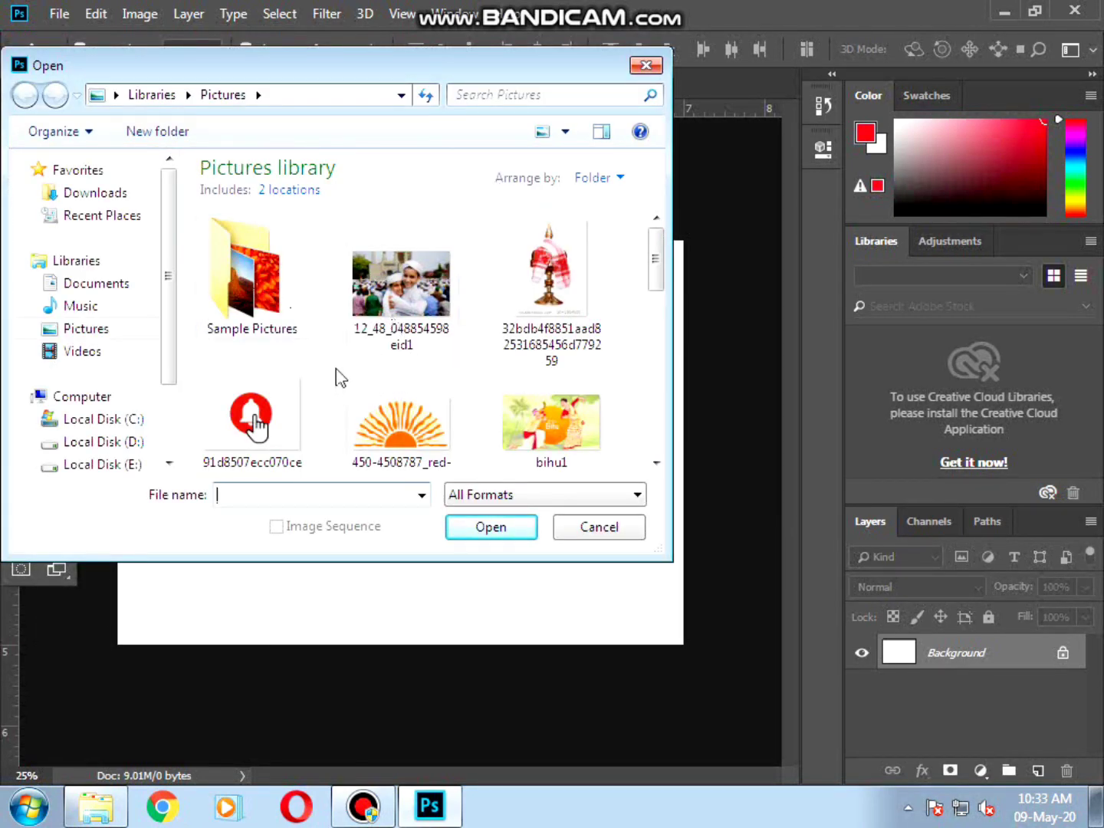
pyautogui.scroll(-2, 336, 372)
pyautogui.scroll(-3, 336, 371)
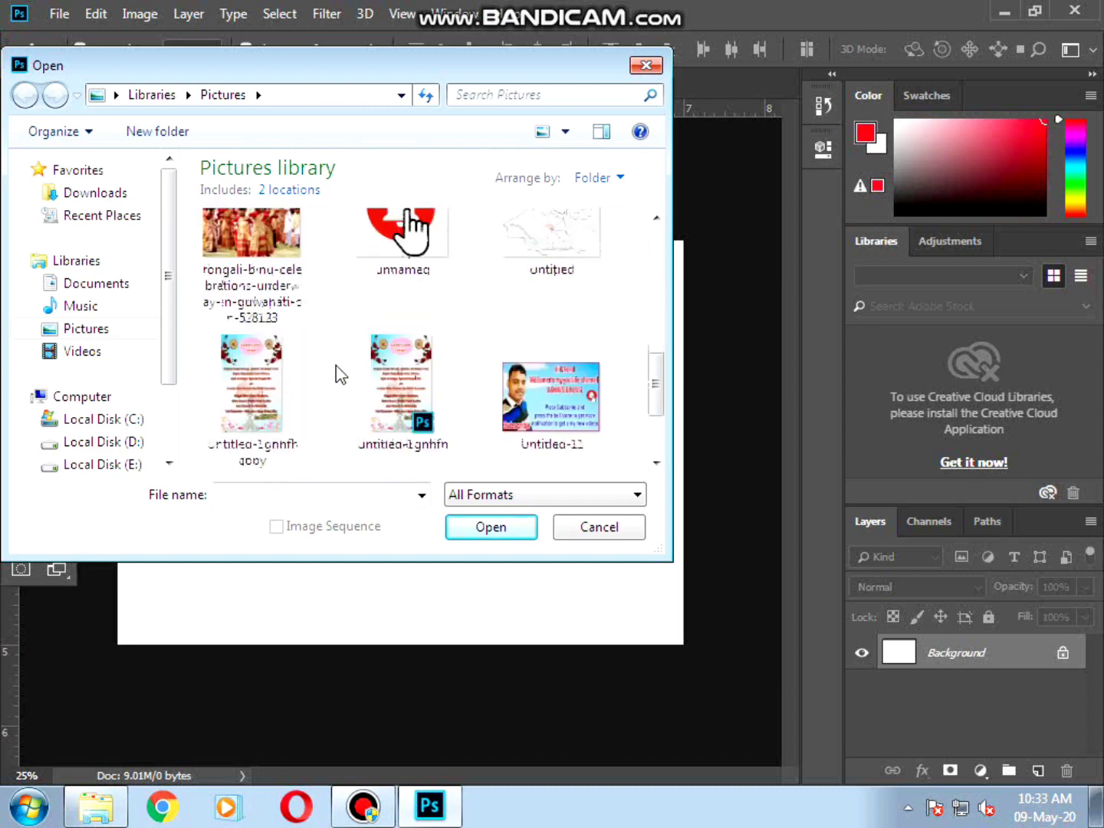
pyautogui.scroll(-2, 336, 372)
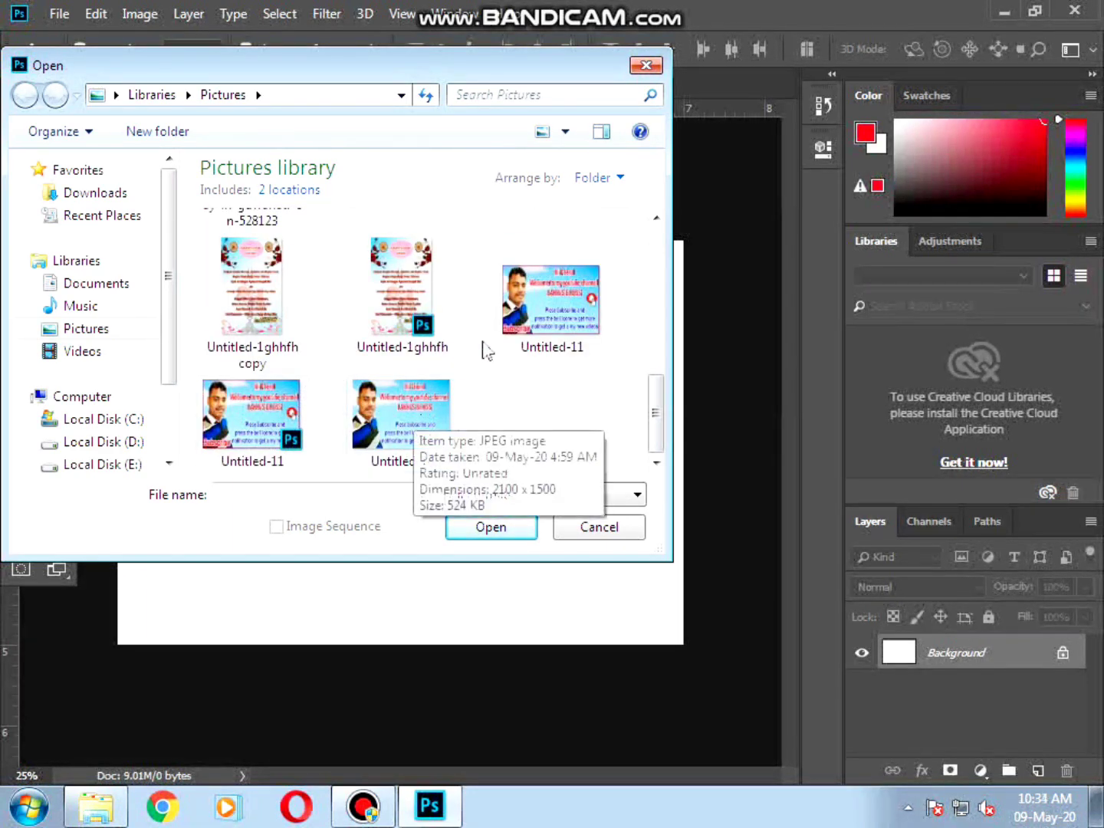
pyautogui.click(404, 414)
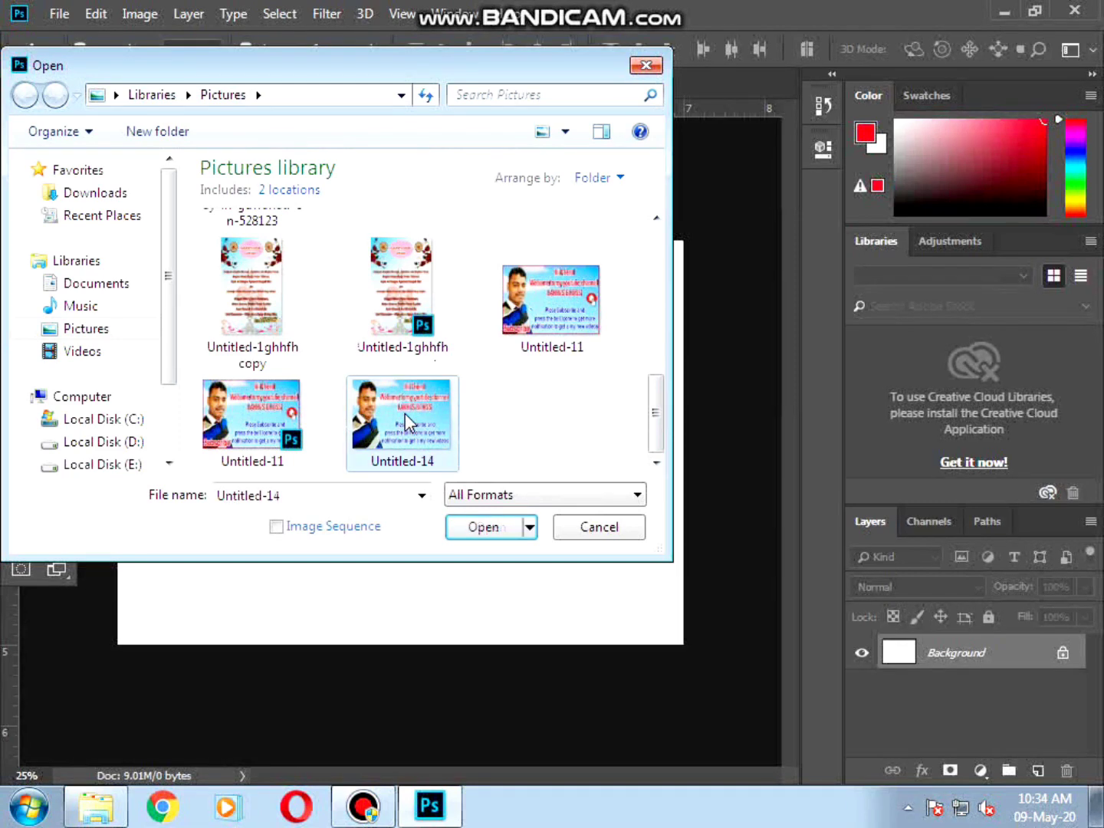
pyautogui.click(485, 528)
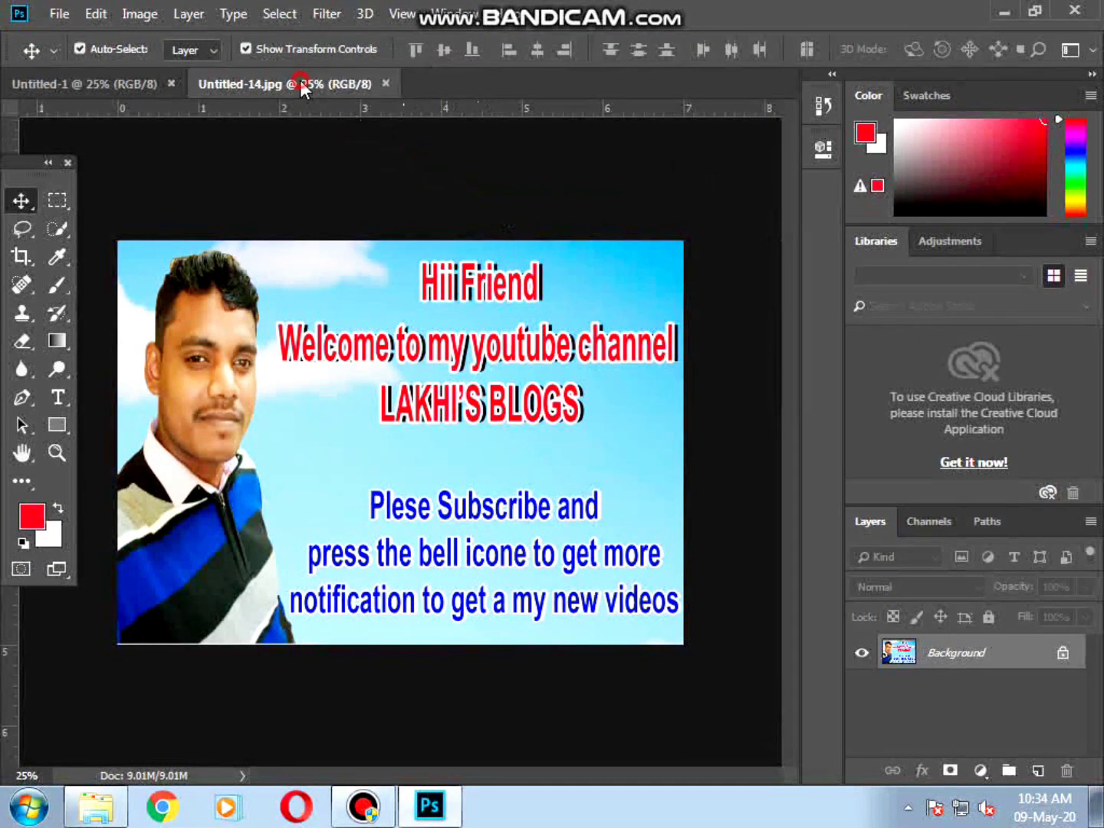
# Move the banner image onto Untitled-1 as Layer 1, close Untitled-14, and fit the canvas.
pyautogui.moveTo(301, 81); pyautogui.dragTo(302, 294)
pyautogui.moveTo(400, 471); pyautogui.dragTo(148, 417)
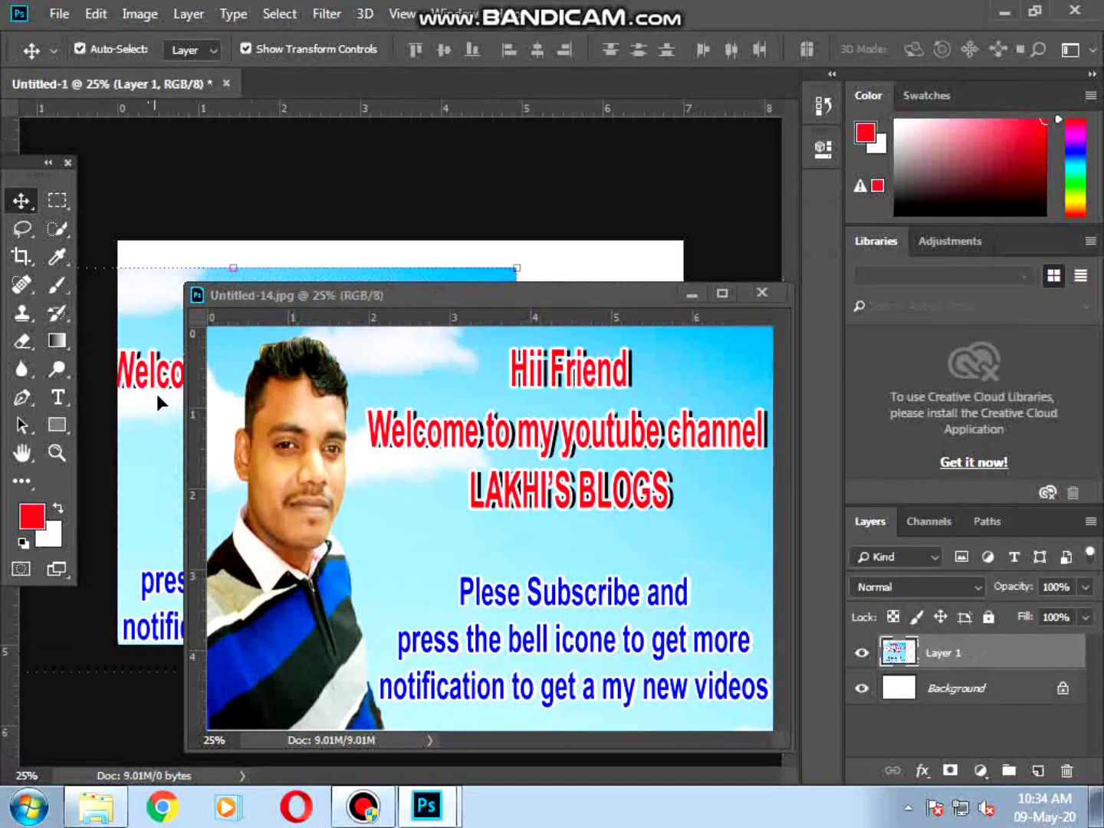
pyautogui.click(762, 293)
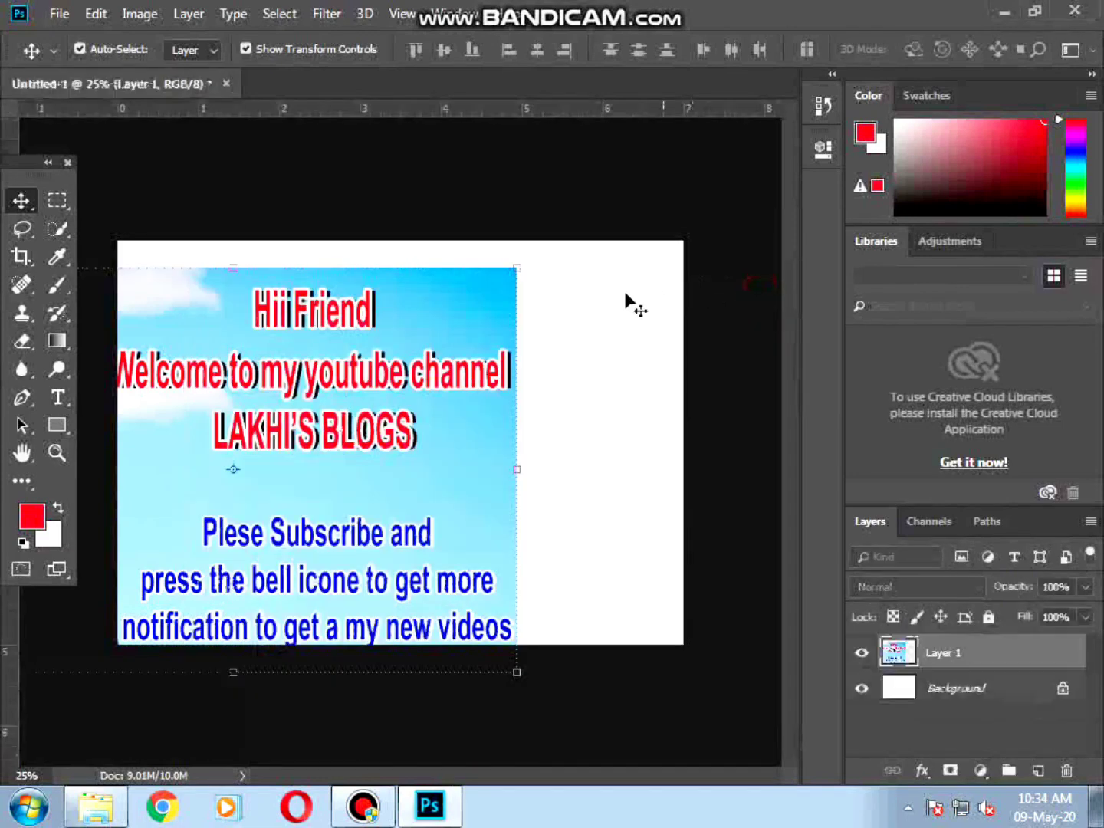
pyautogui.moveTo(419, 341); pyautogui.dragTo(589, 311)
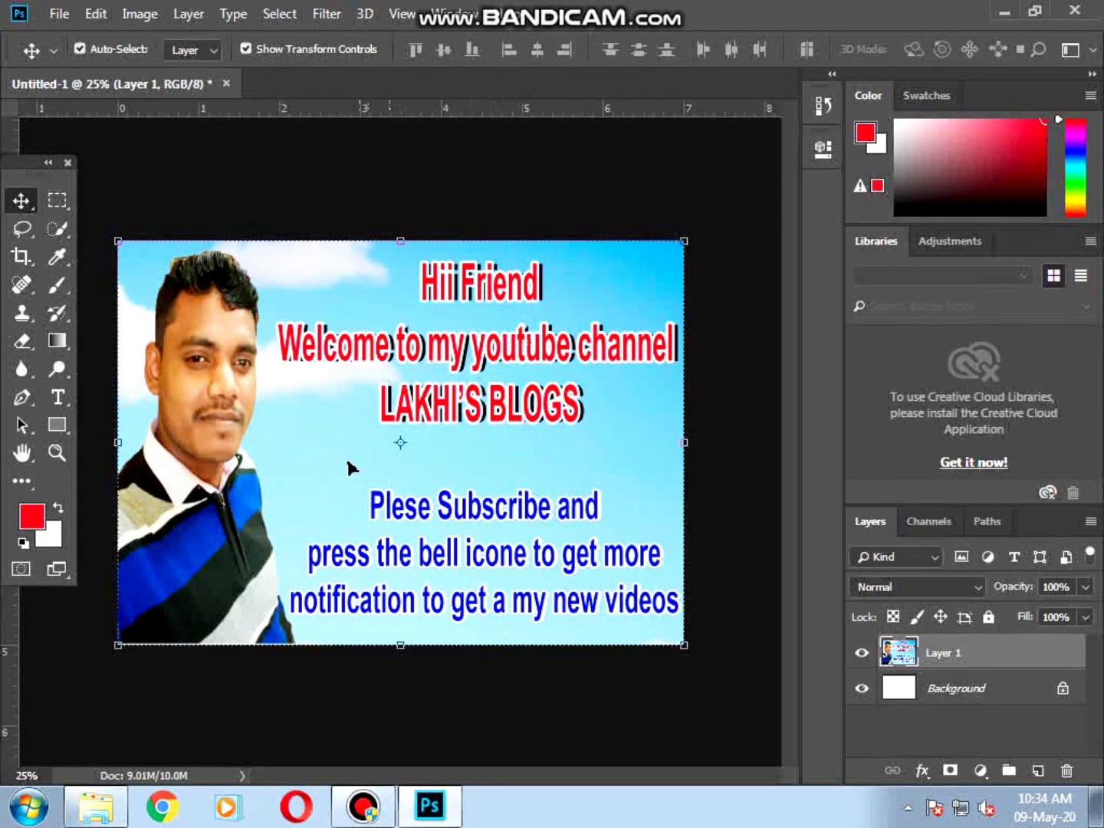
# Add a new layer and type large red Subscribe text near the banner's lower left.
pyautogui.click(59, 395)
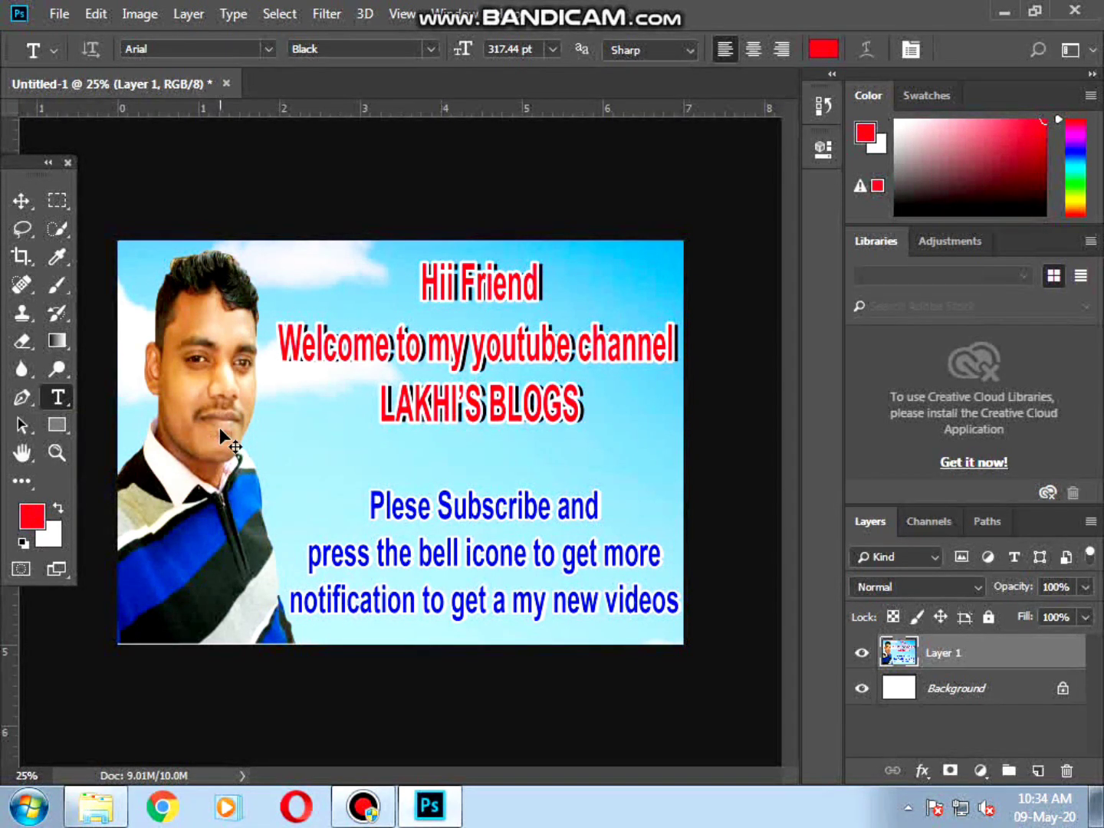
pyautogui.hotkey('ctrl', 'shift', 'n')
pyautogui.press('Return')
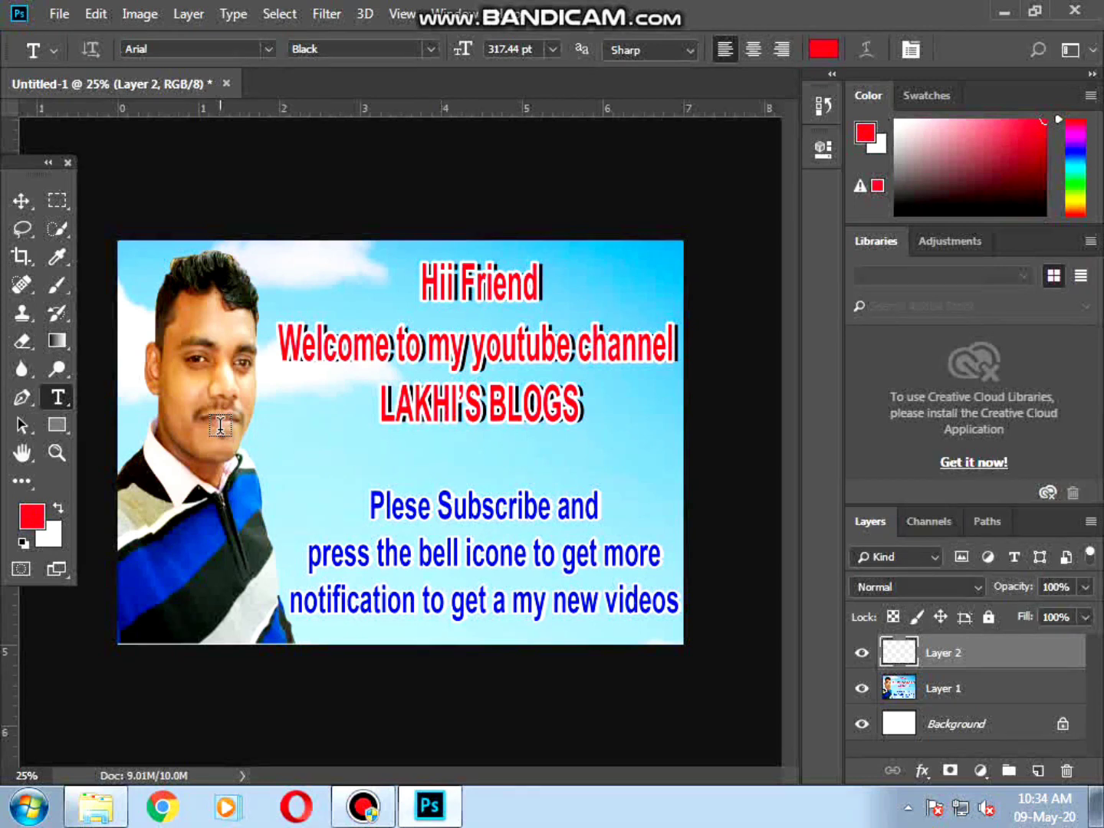
pyautogui.click(125, 601)
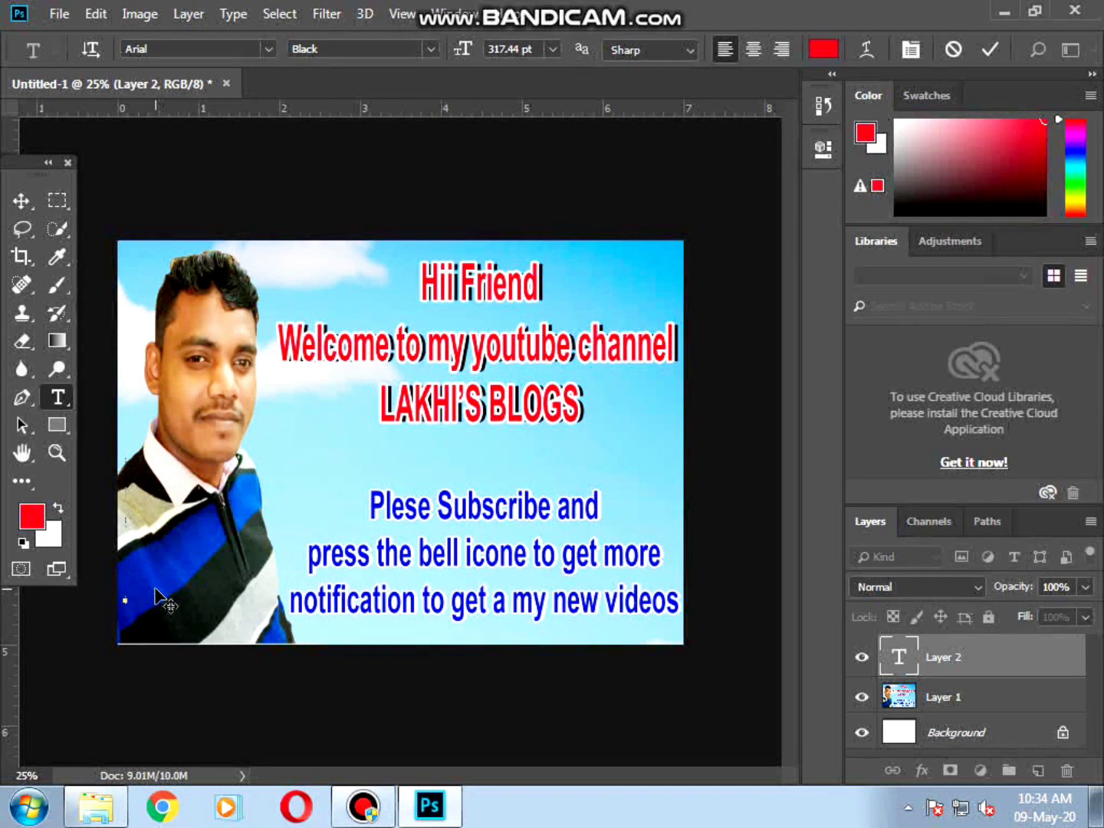
pyautogui.write('Su')
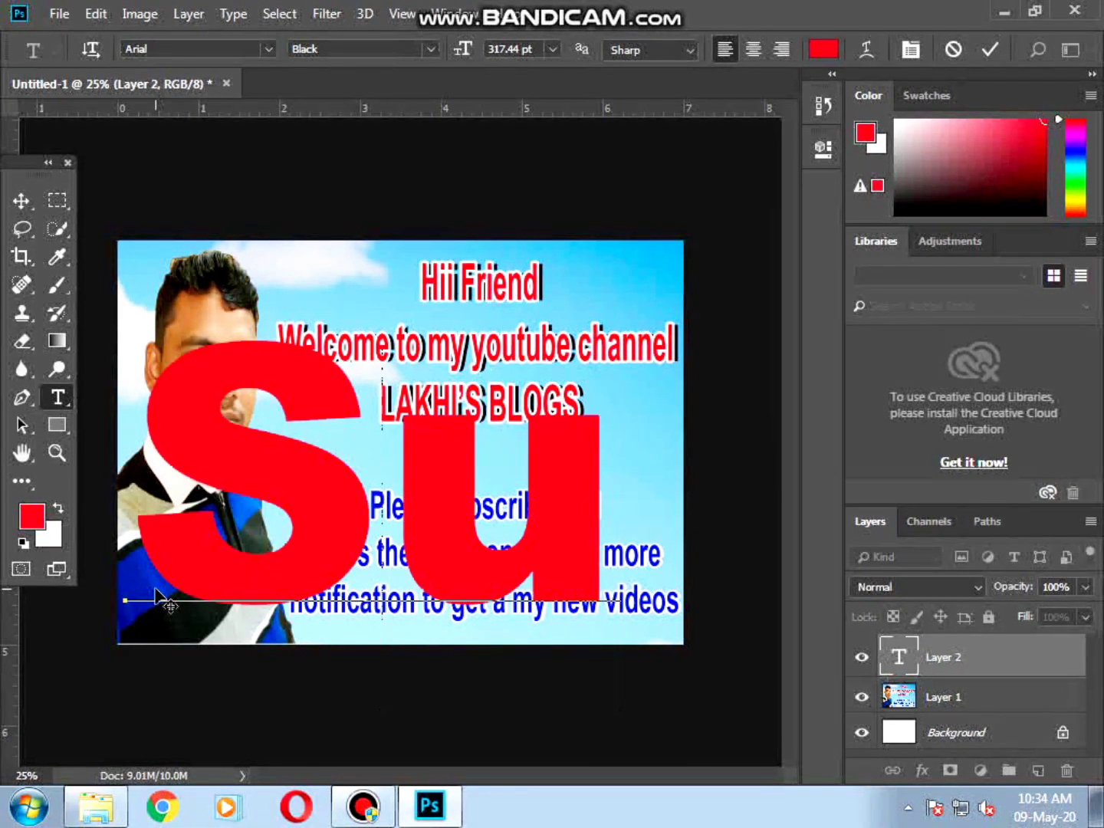
pyautogui.write('l')
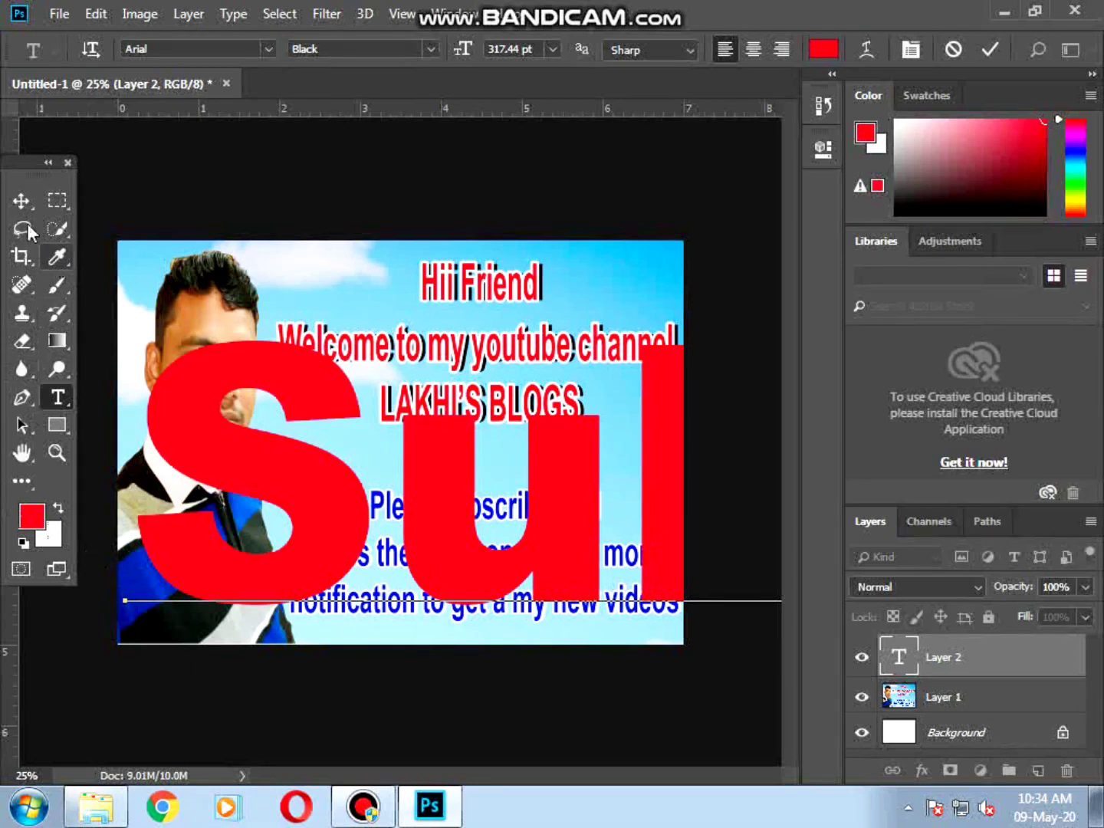
pyautogui.click(21, 202)
# Scale the Subscribe text down and place it beside LAKHI'S BLOGS at the right edge.
pyautogui.hotkey('ctrl', 't')
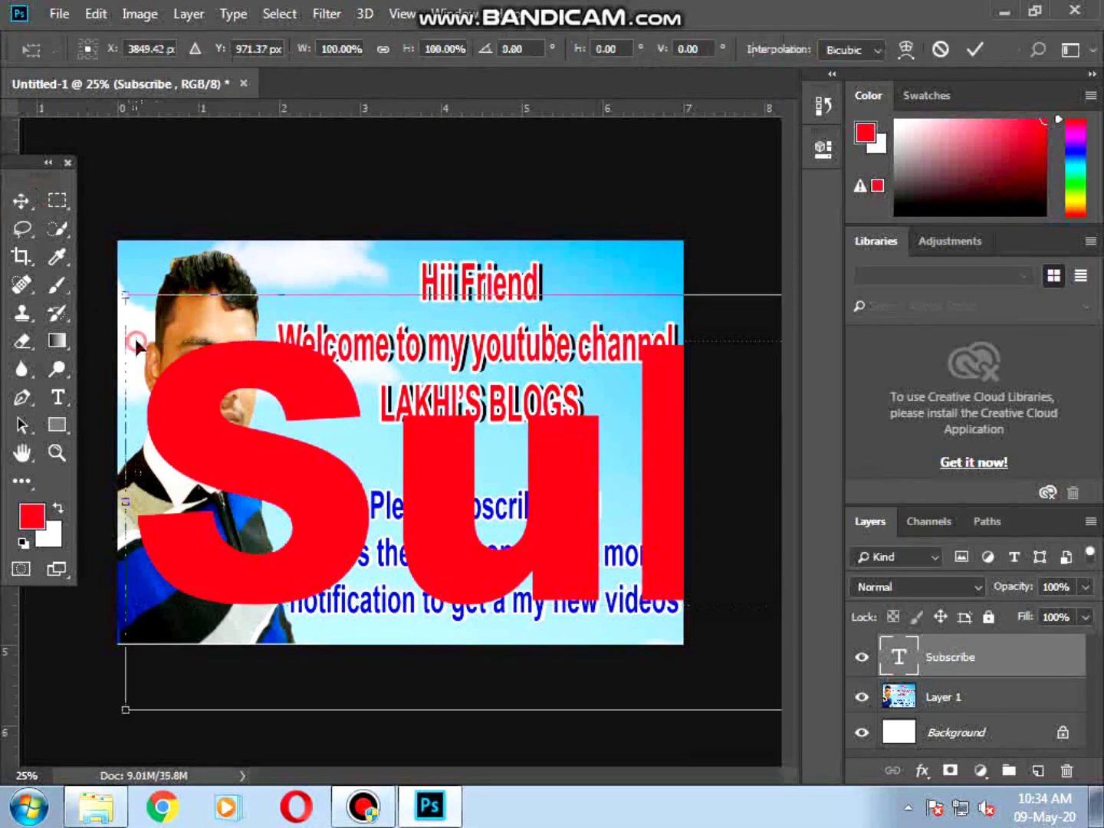
pyautogui.moveTo(135, 342)
pyautogui.mouseDown()
pyautogui.moveTo(557, 532)
pyautogui.moveTo(217, 375)
pyautogui.moveTo(181, 324)
pyautogui.mouseUp()
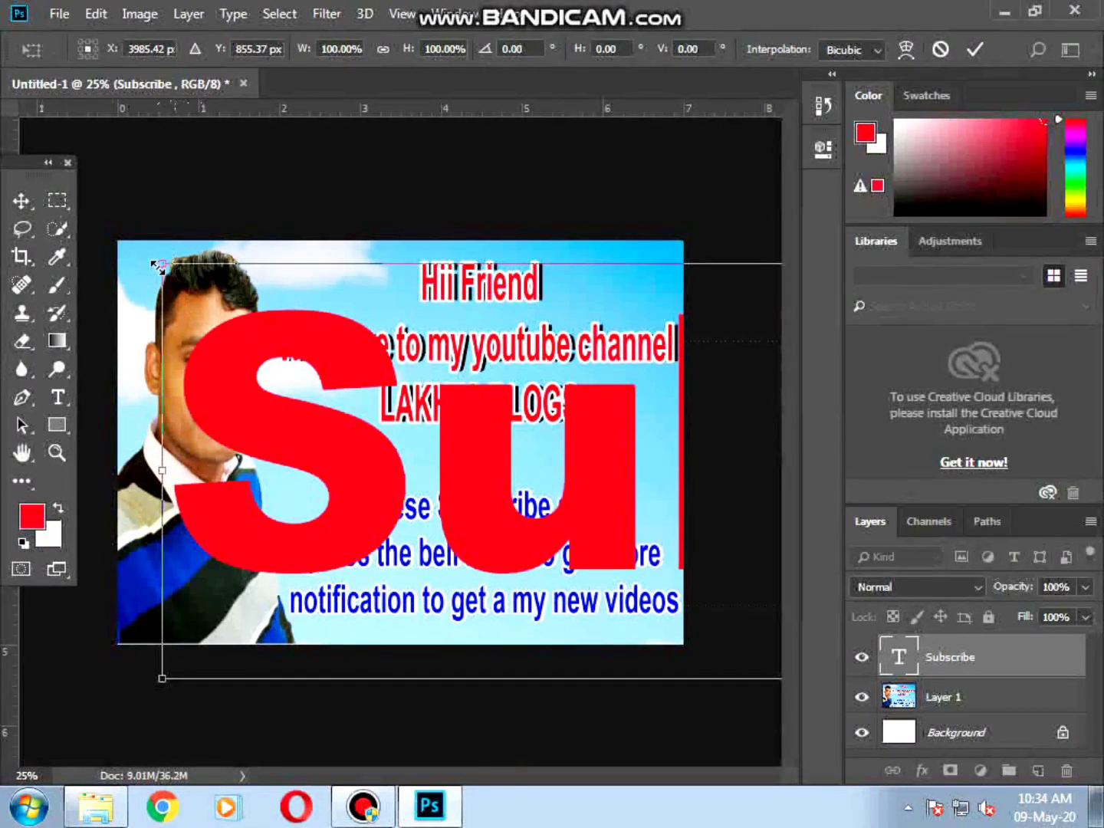
pyautogui.moveTo(158, 266); pyautogui.dragTo(631, 531)
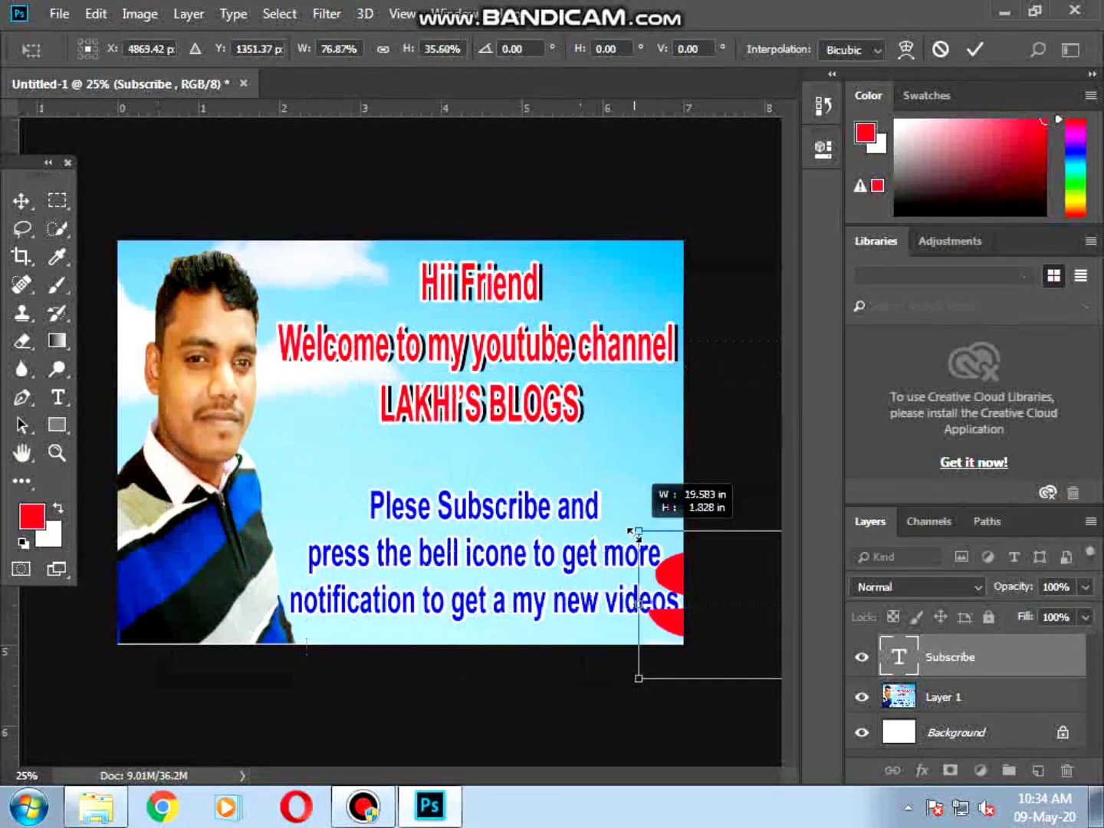
pyautogui.moveTo(659, 583); pyautogui.dragTo(148, 428)
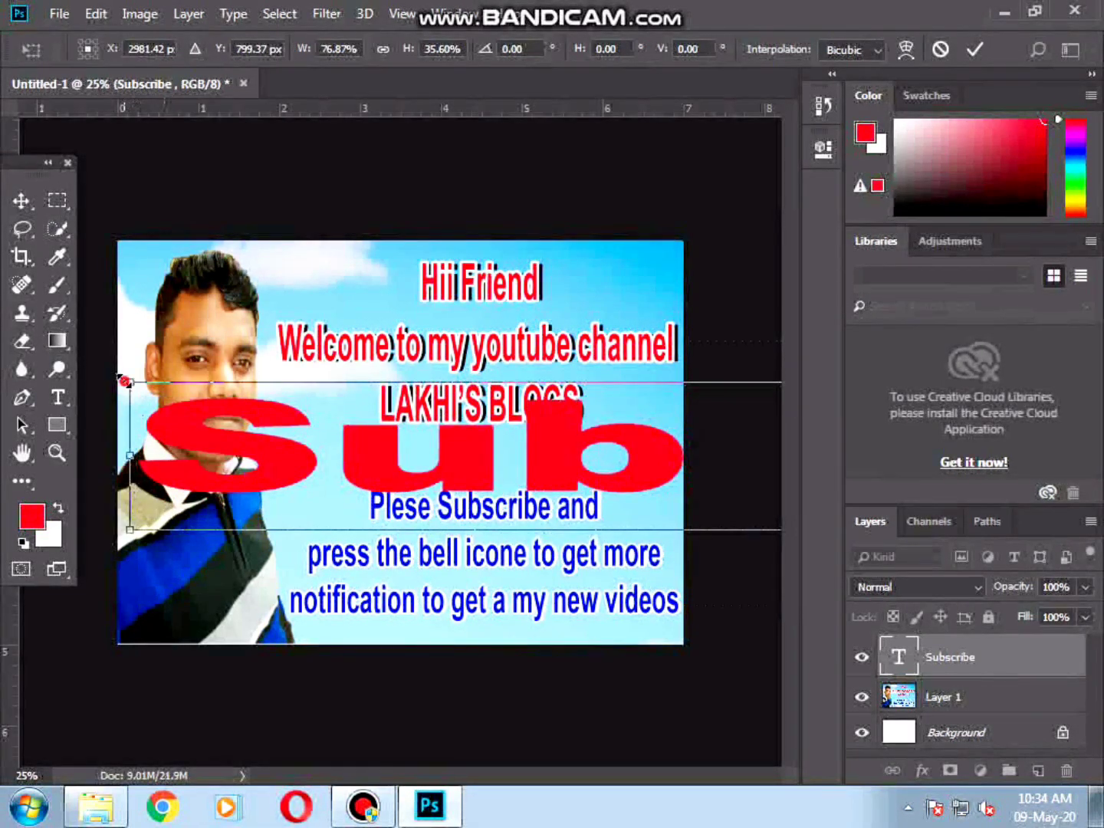
pyautogui.moveTo(126, 382); pyautogui.dragTo(630, 410)
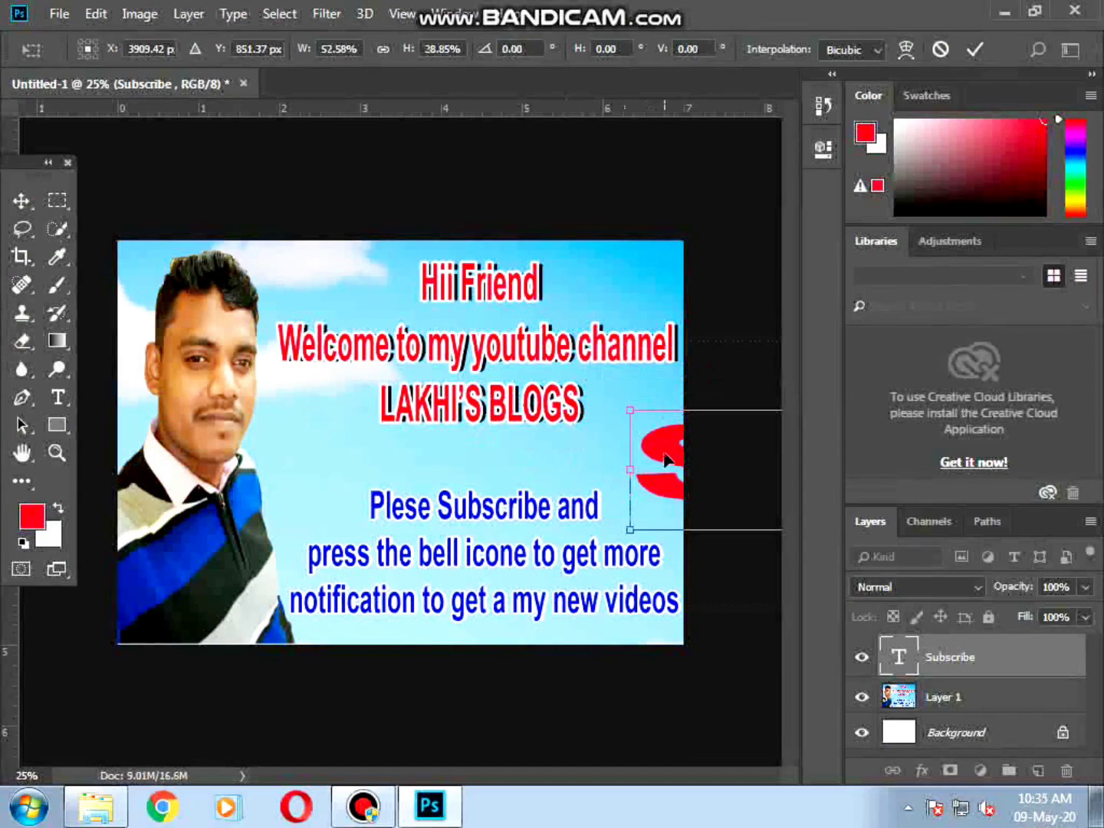
pyautogui.moveTo(666, 459); pyautogui.dragTo(176, 408)
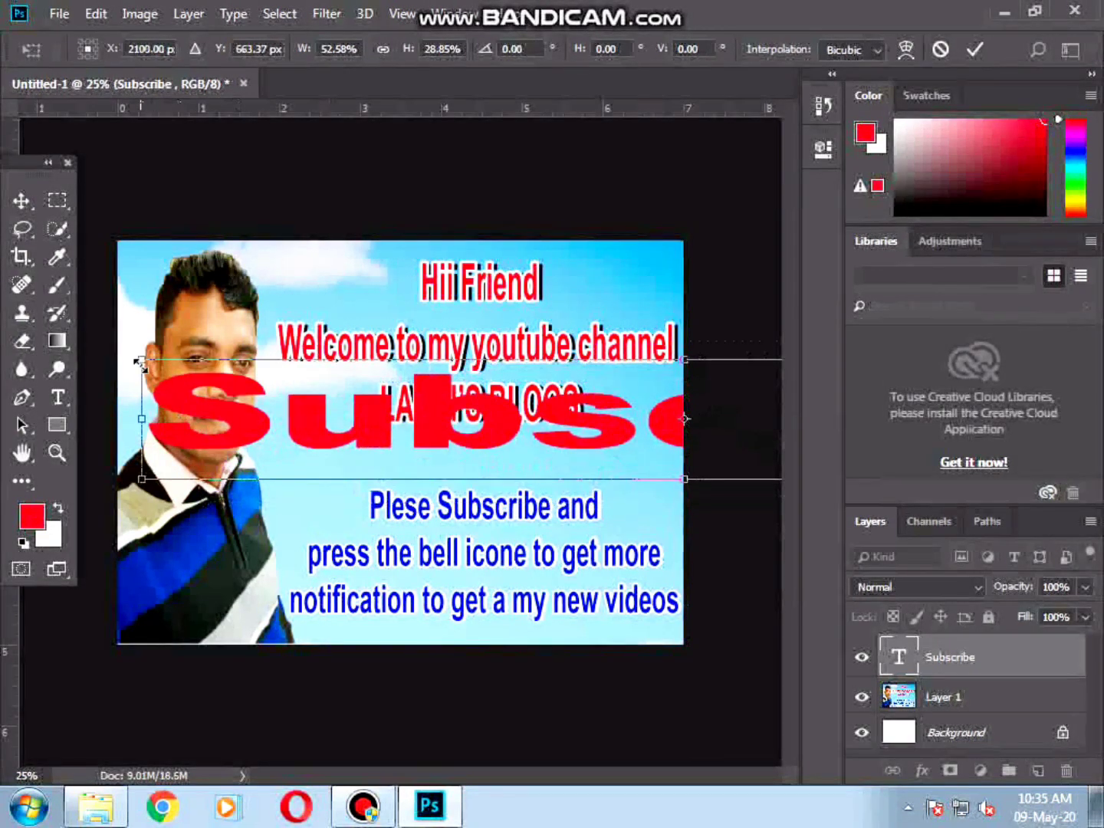
pyautogui.moveTo(141, 362); pyautogui.dragTo(576, 342)
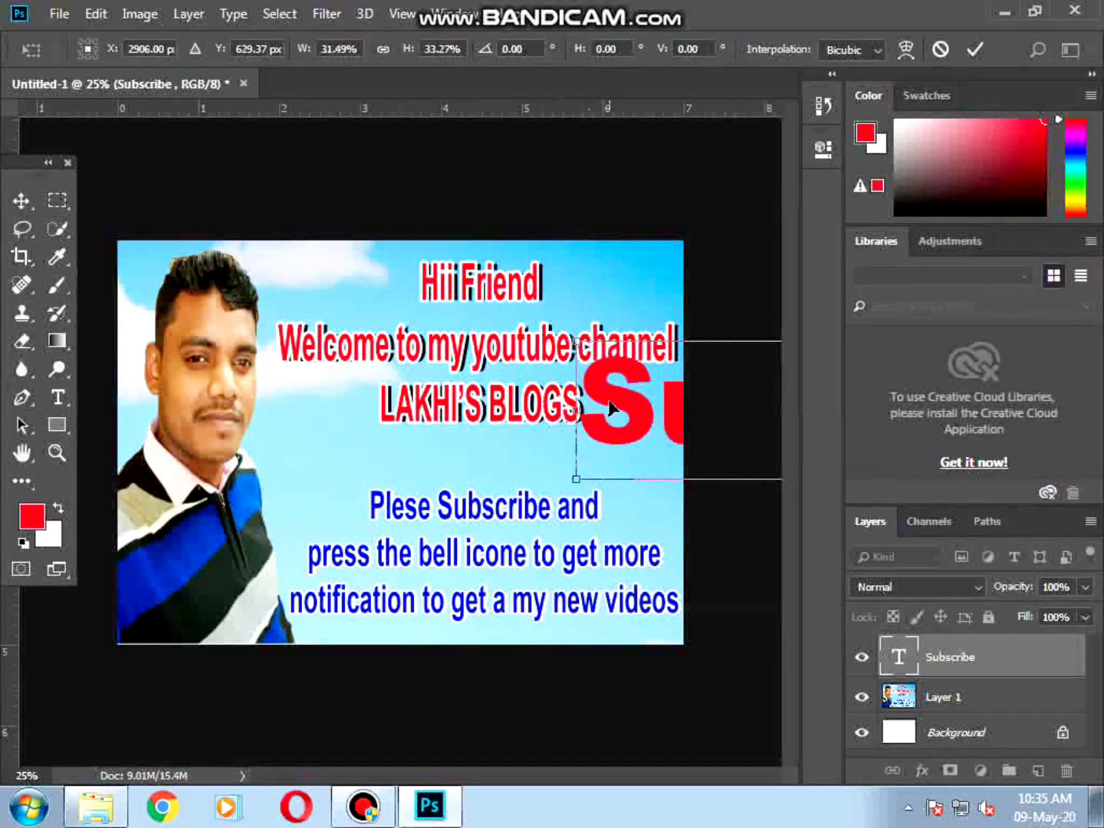
pyautogui.moveTo(612, 408)
pyautogui.mouseDown()
pyautogui.moveTo(153, 349)
pyautogui.moveTo(573, 360)
pyautogui.mouseUp()
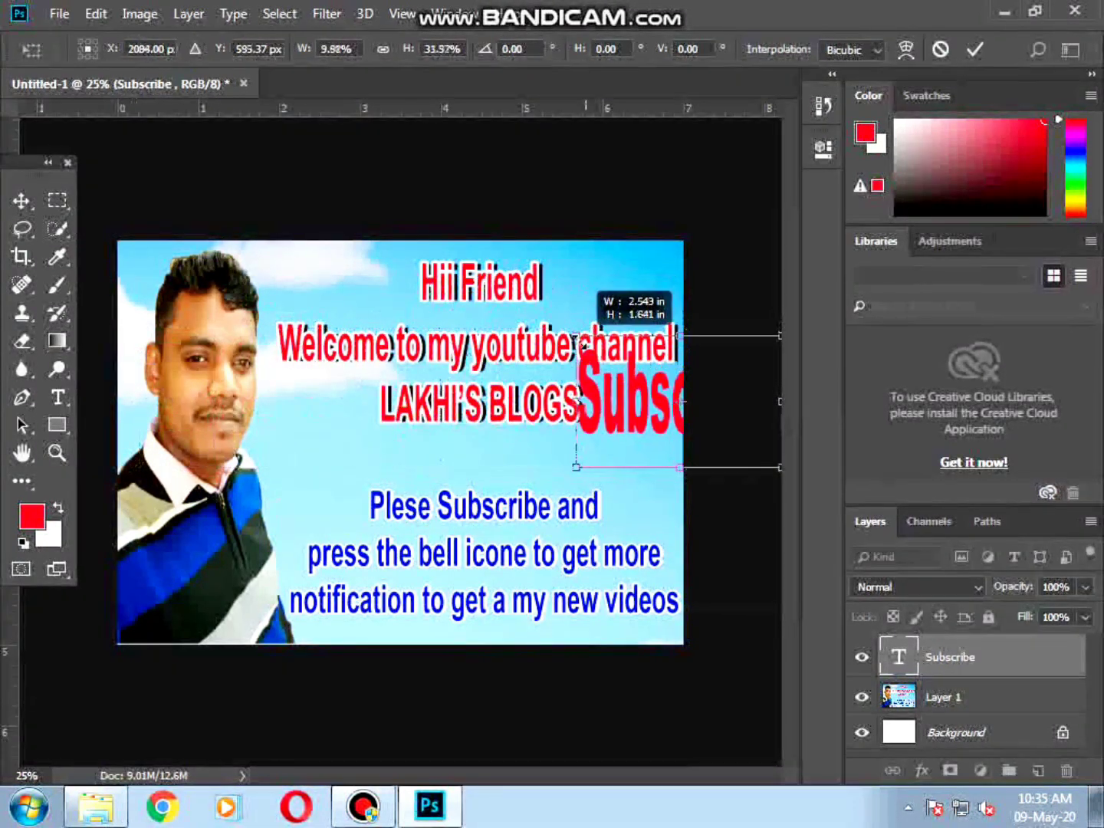
pyautogui.moveTo(574, 360); pyautogui.dragTo(606, 384)
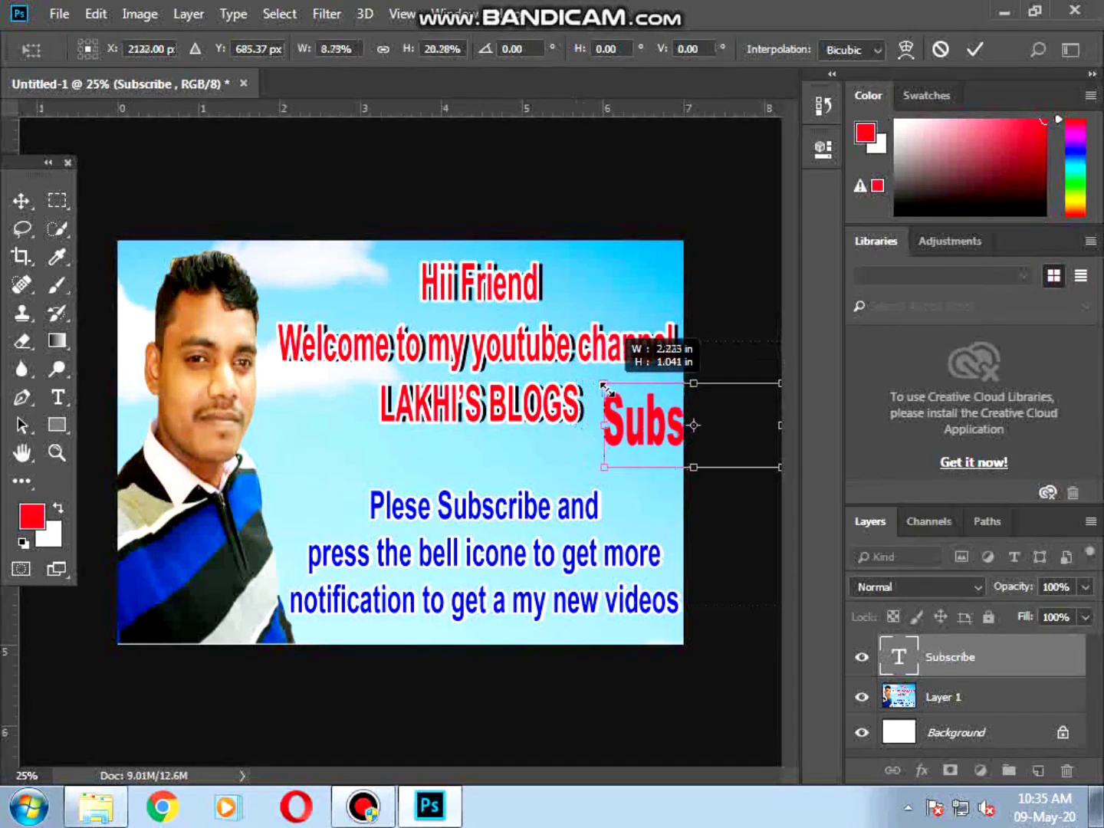
pyautogui.press('Return')
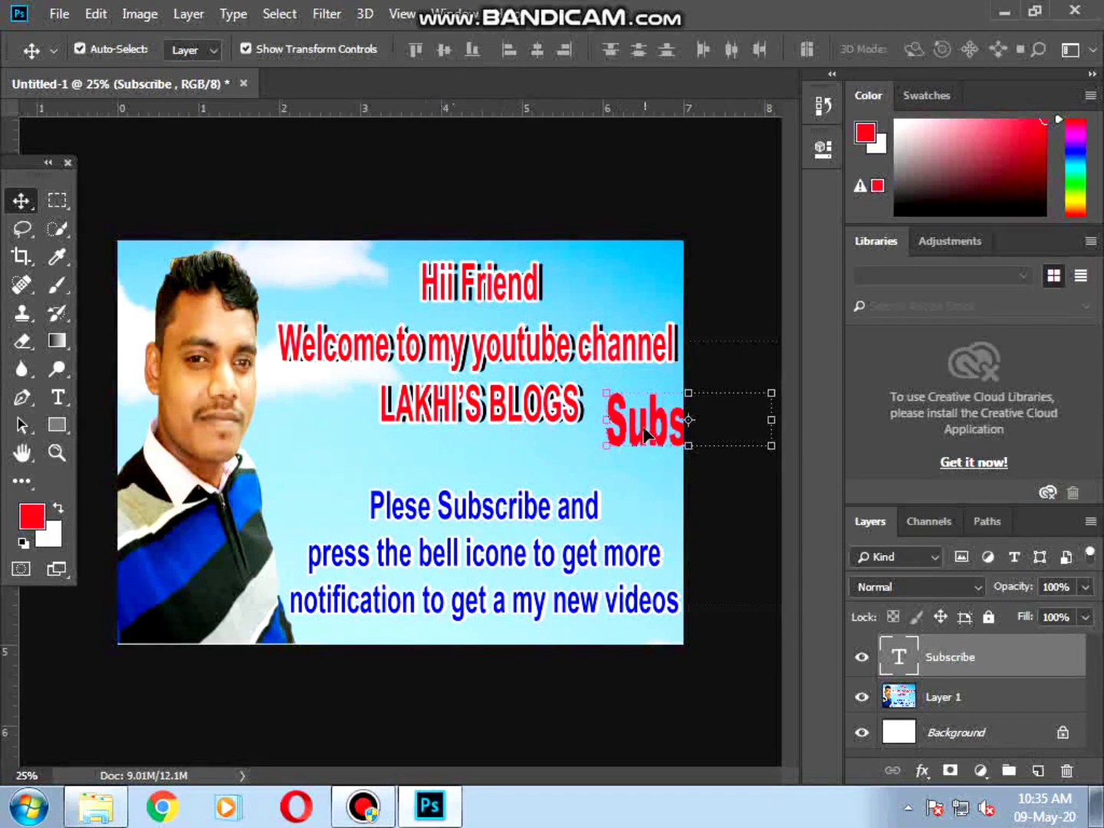
# Move Subscribe to the bottom-left corner, shrink it slightly, and nudge it fully inside the canvas.
pyautogui.moveTo(645, 434); pyautogui.dragTo(155, 613)
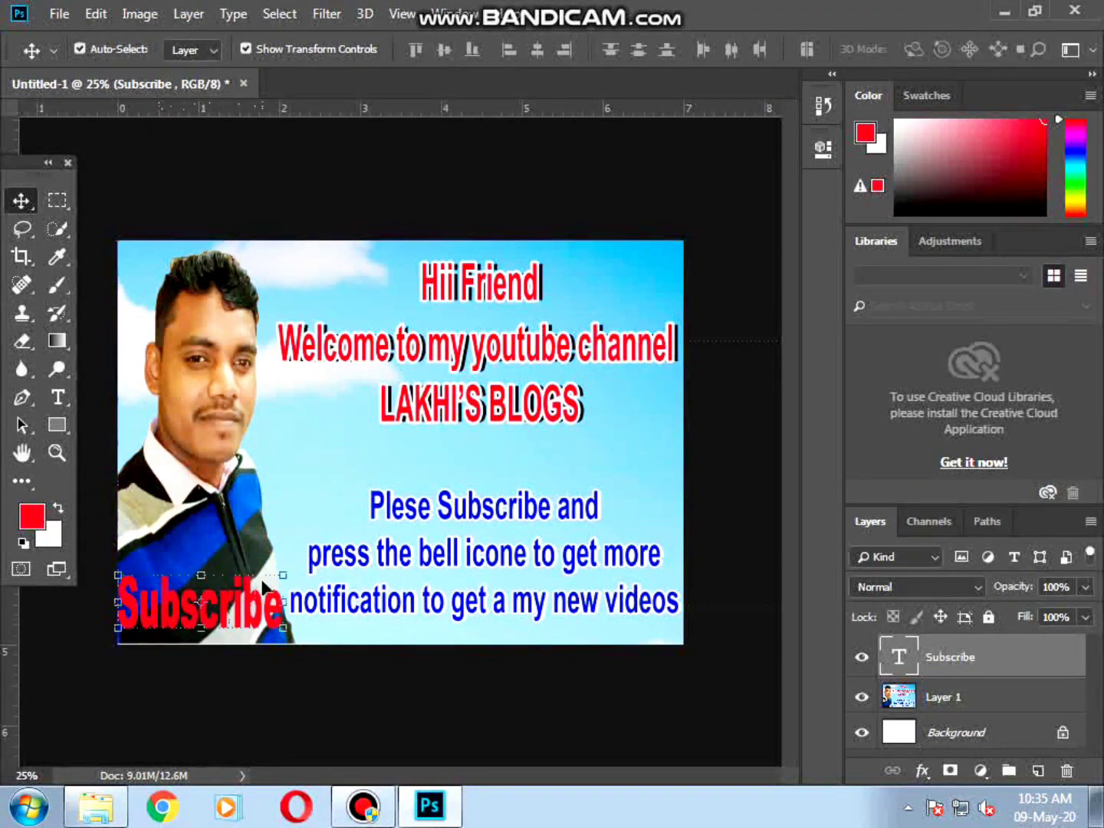
pyautogui.moveTo(289, 575); pyautogui.dragTo(279, 567)
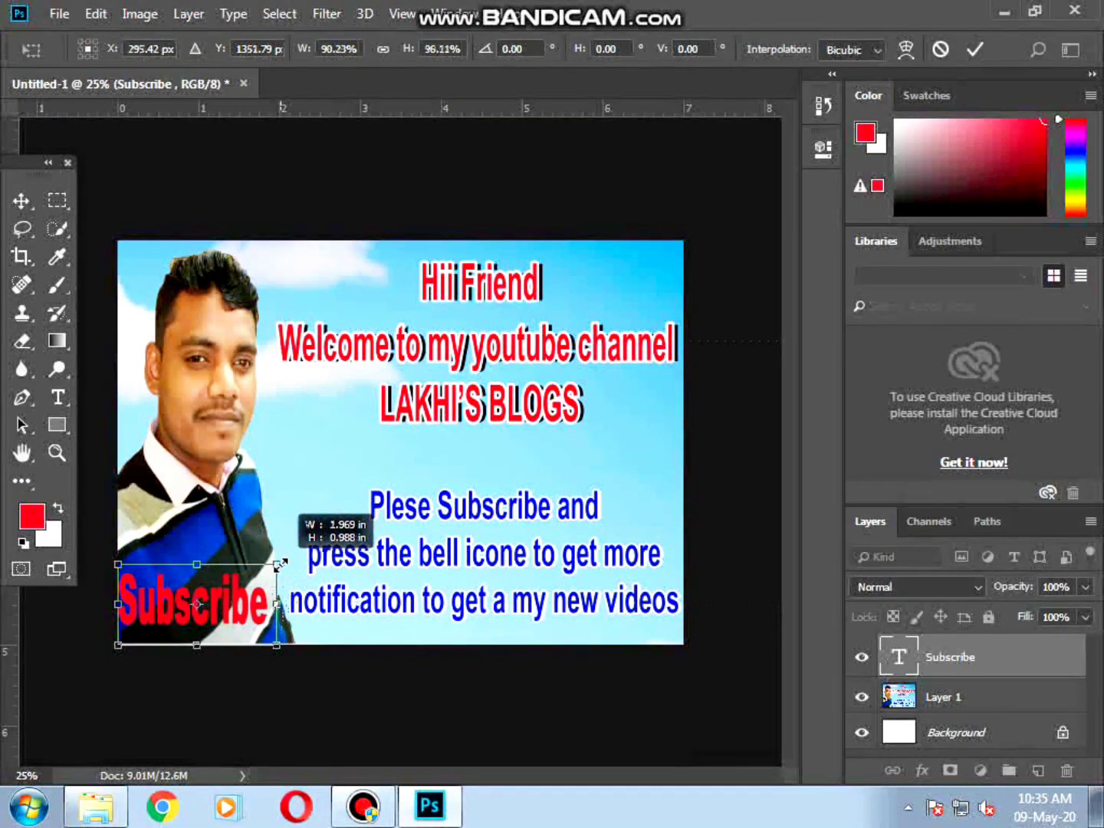
pyautogui.press('Return')
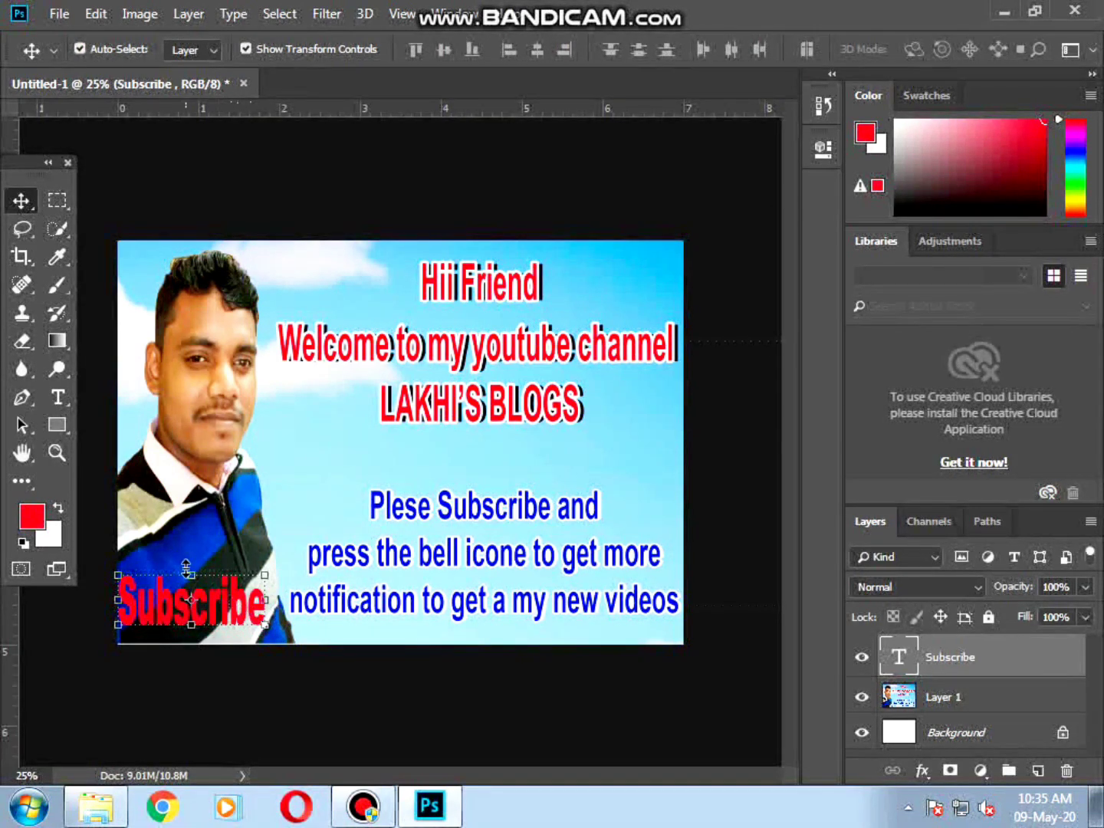
pyautogui.hotkey('shift', 'Right')
pyautogui.hotkey('shift', 'Right')
pyautogui.hotkey('shift', 'Right')
pyautogui.hotkey('shift', 'Right')
pyautogui.hotkey('shift', 'Right')
pyautogui.hotkey('shift', 'Right')
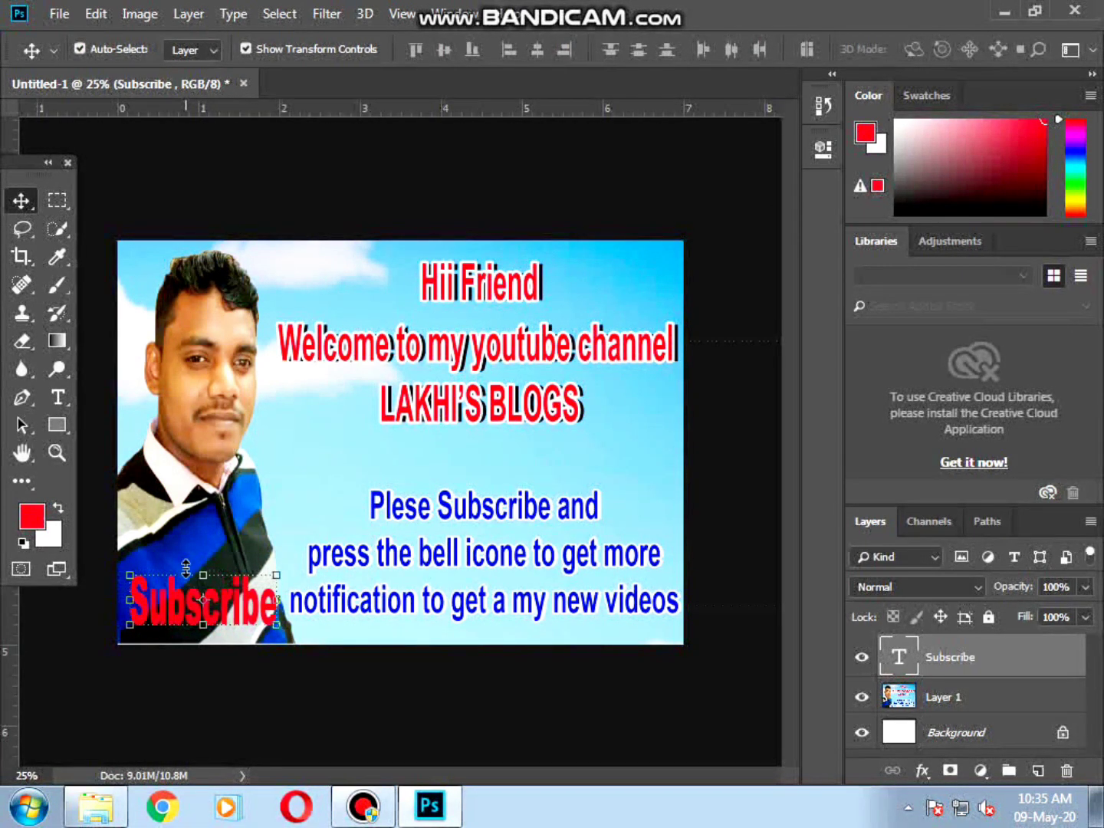
pyautogui.hotkey('shift', 'Down')
pyautogui.hotkey('shift', 'Down')
pyautogui.hotkey('shift', 'Left')
pyautogui.hotkey('shift', 'Left')
pyautogui.hotkey('shift', 'Down')
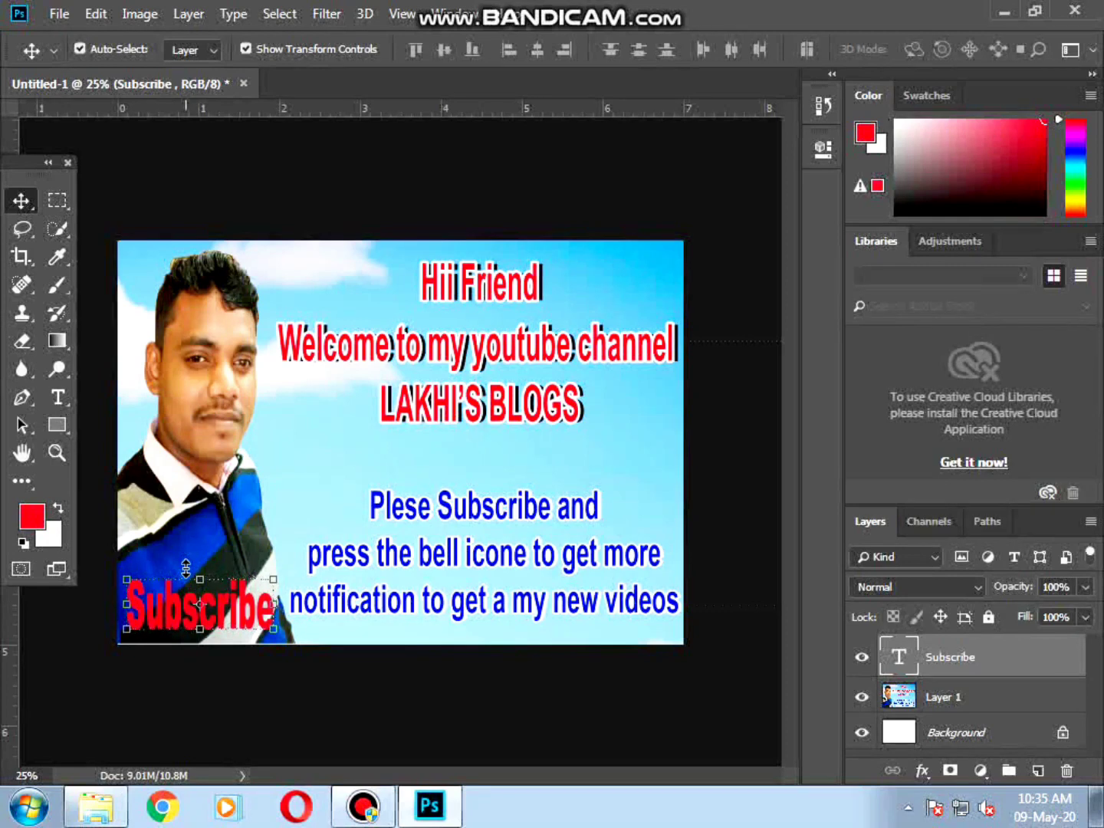
pyautogui.hotkey('shift', 'Down')
pyautogui.hotkey('shift', 'Down')
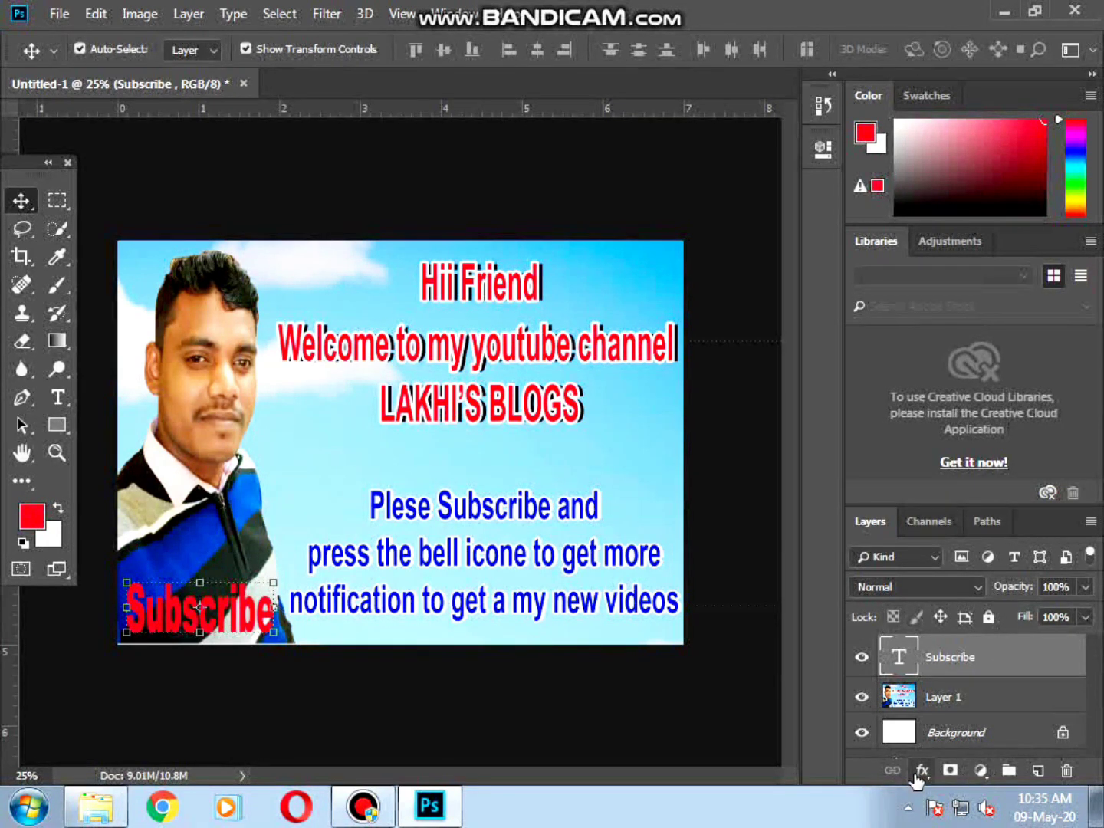
# Give the Subscribe text a bright red ff0030 Color Overlay effect.
pyautogui.click(918, 775)
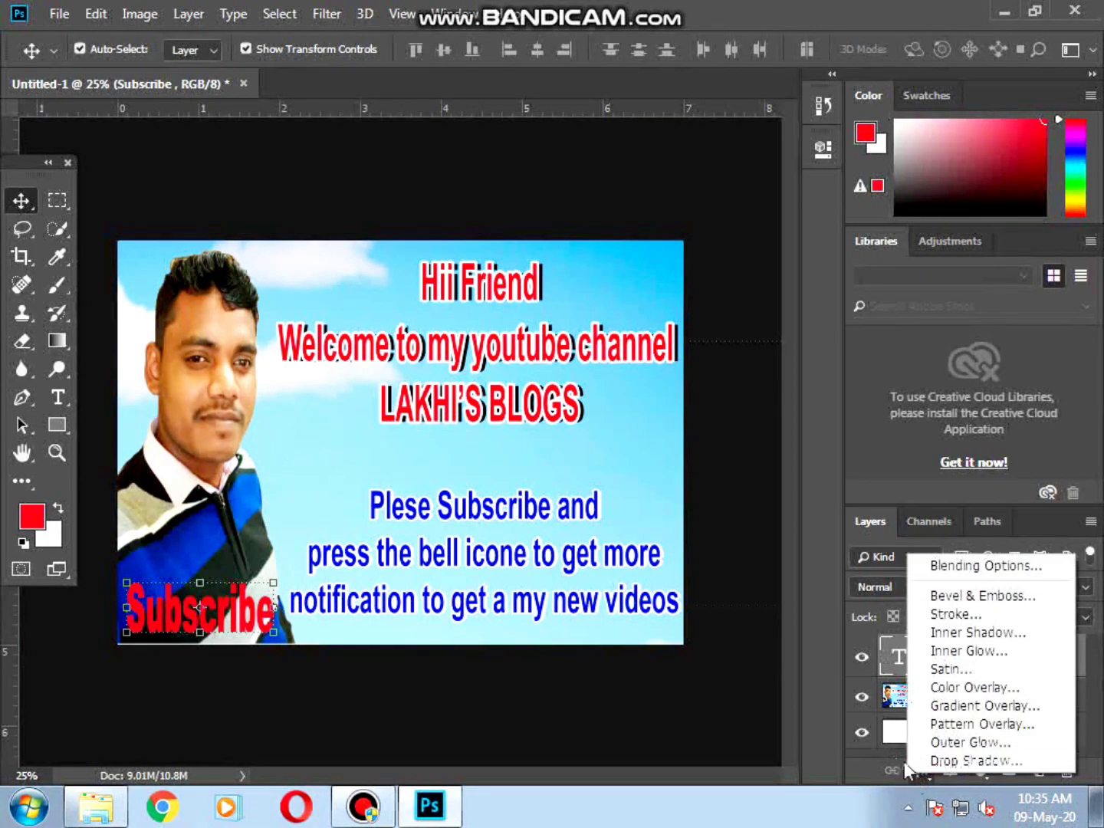
pyautogui.click(974, 688)
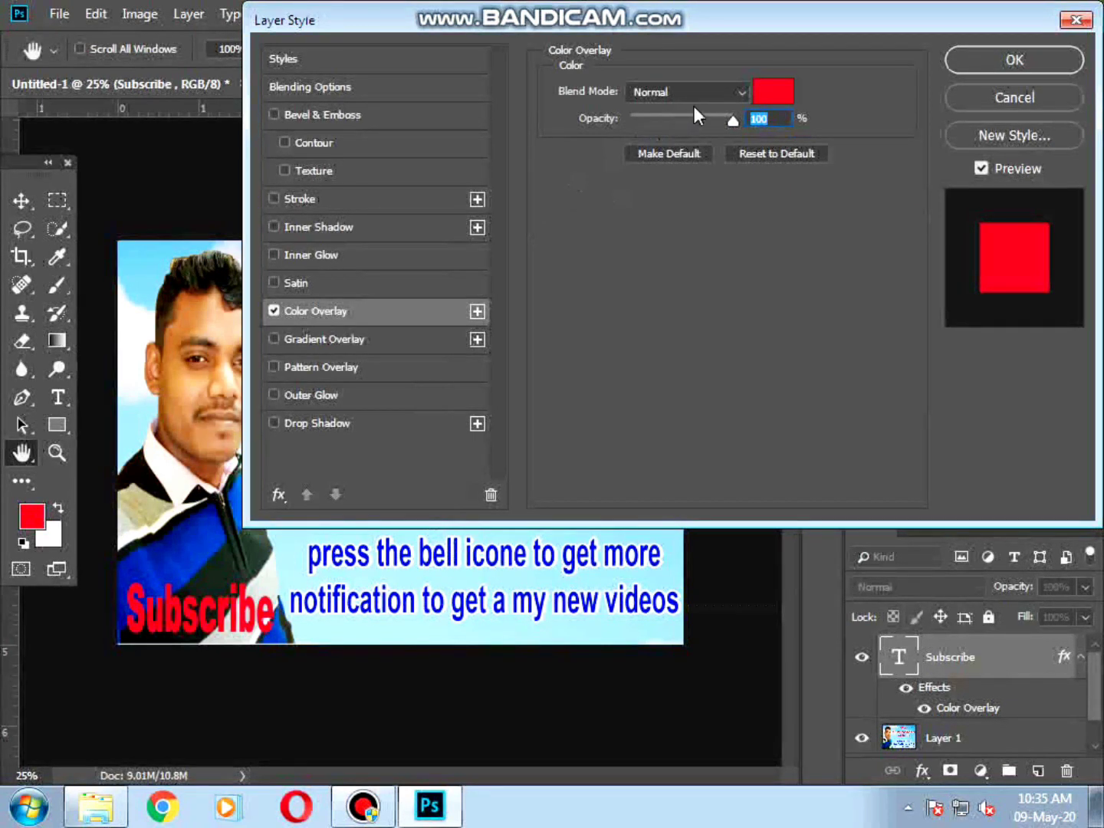
pyautogui.click(771, 90)
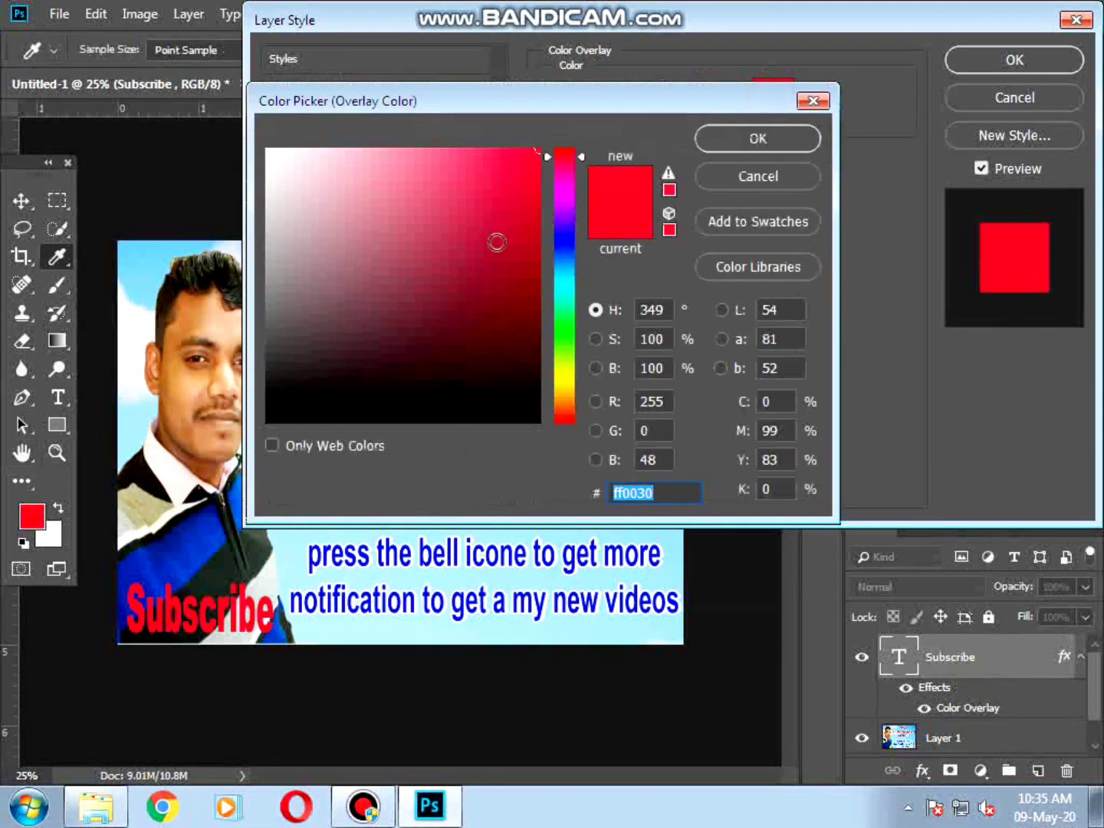
pyautogui.click(475, 263)
pyautogui.moveTo(474, 263)
pyautogui.mouseDown()
pyautogui.moveTo(542, 157)
pyautogui.moveTo(581, 125)
pyautogui.mouseUp()
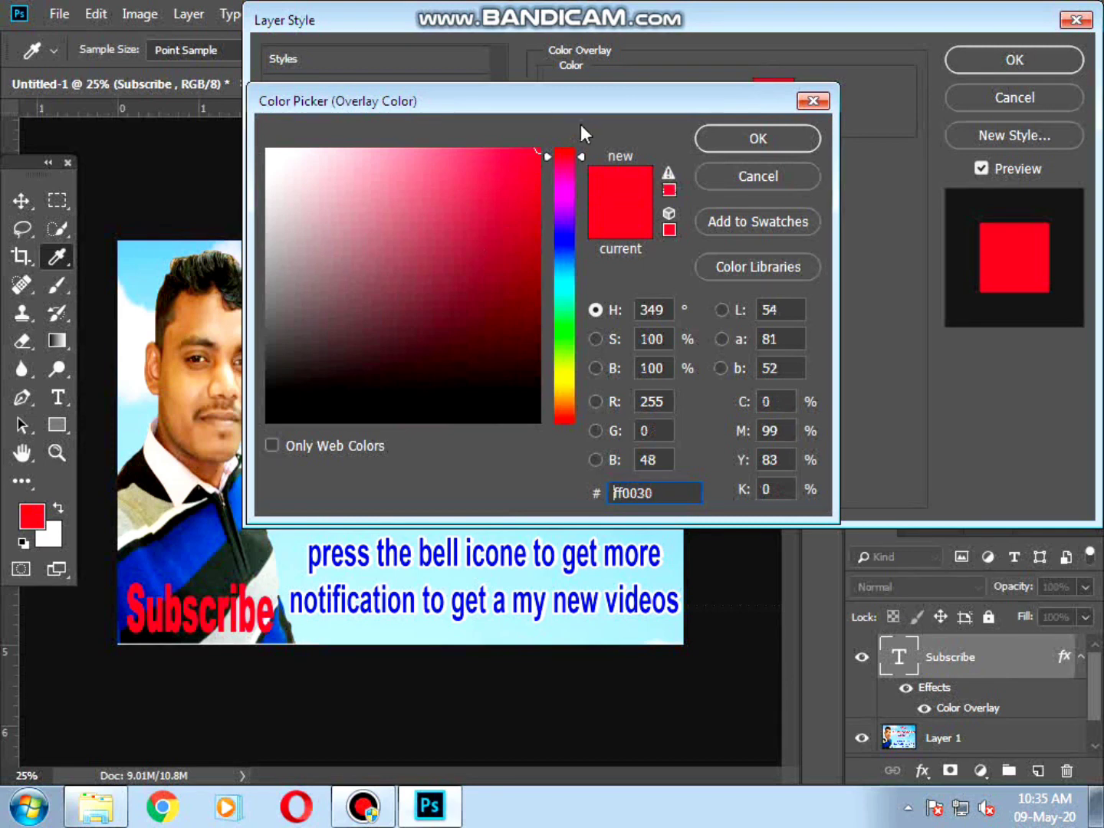
pyautogui.click(759, 139)
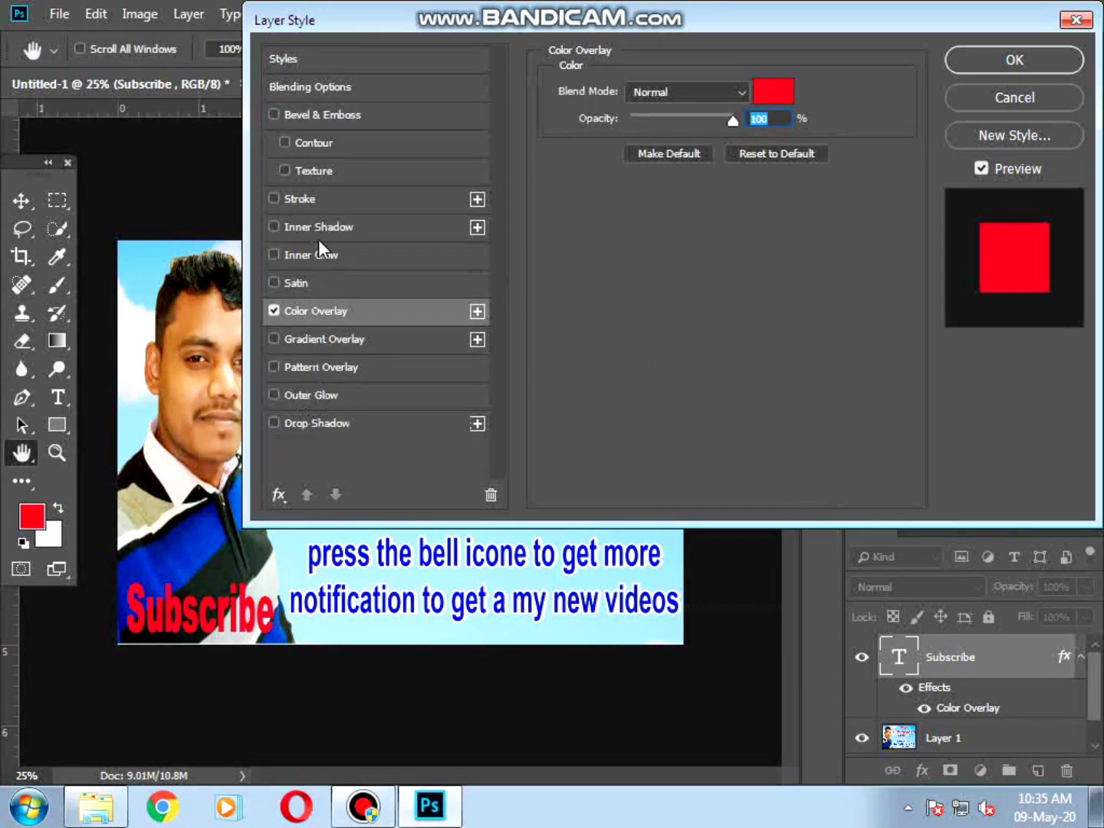
# Add a 12 px white Stroke to the Subscribe text and apply the styles.
pyautogui.click(315, 200)
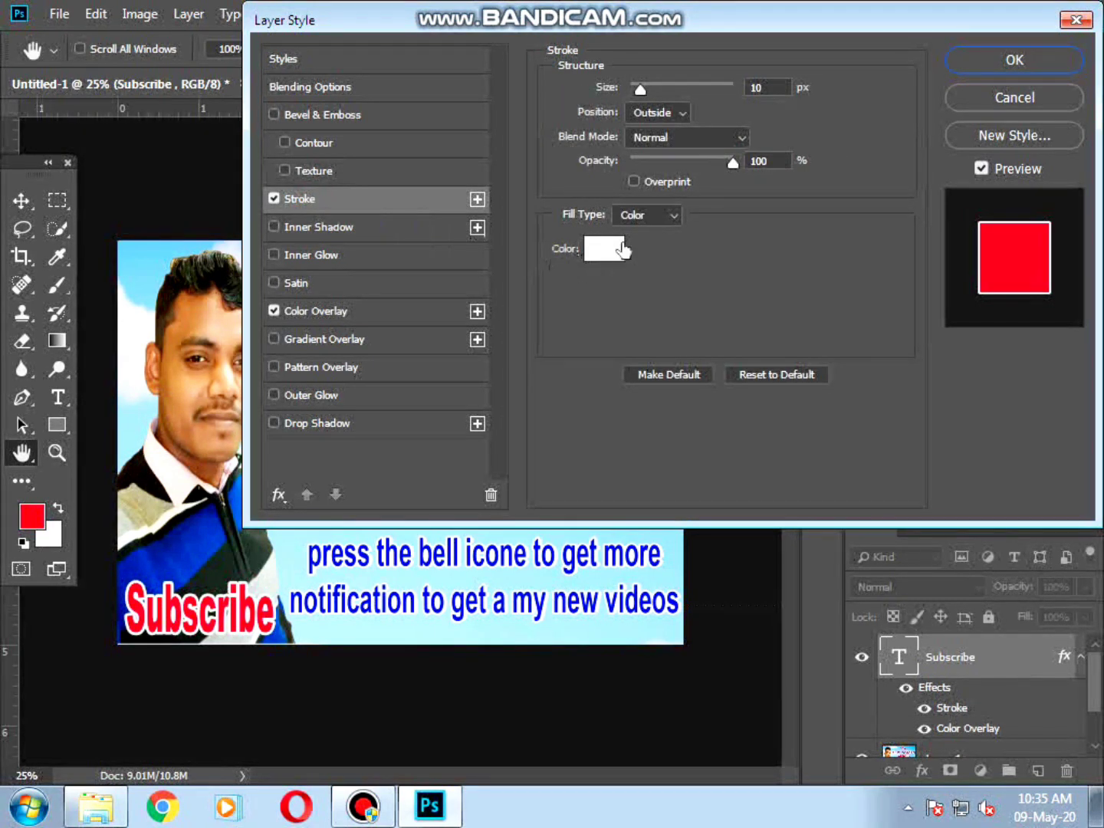
pyautogui.moveTo(638, 83); pyautogui.dragTo(636, 86)
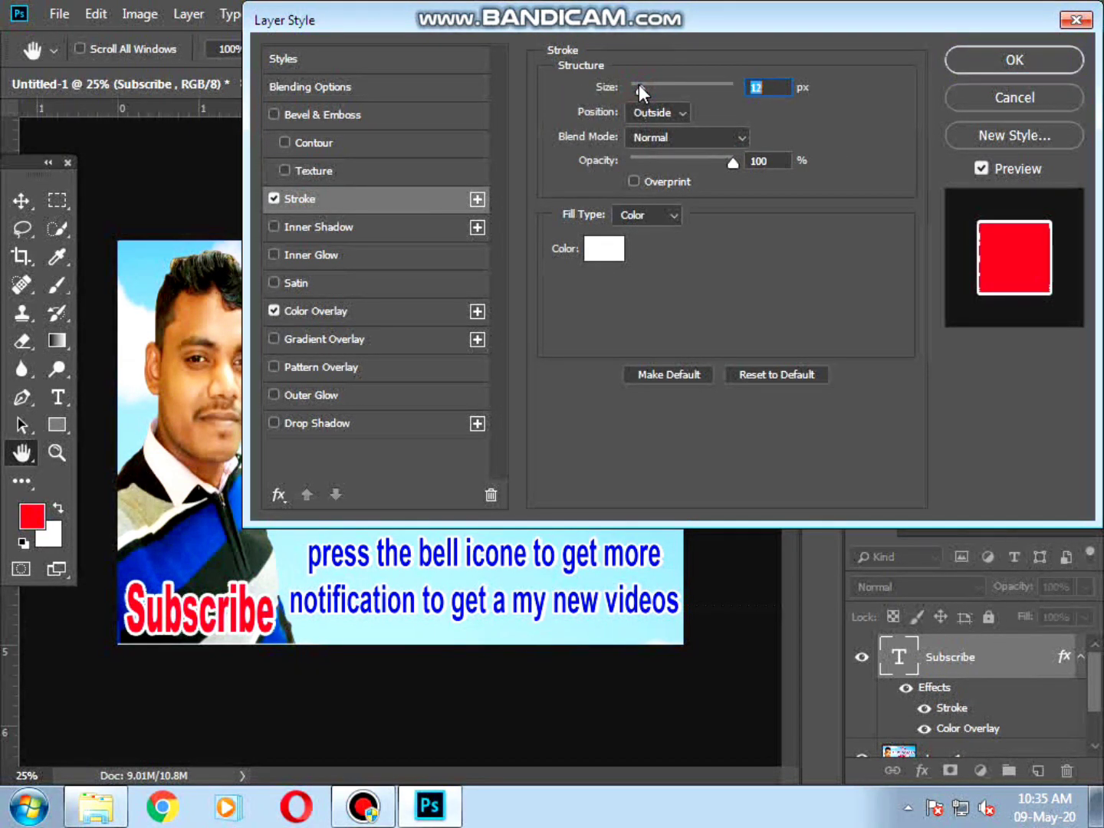
pyautogui.click(1015, 62)
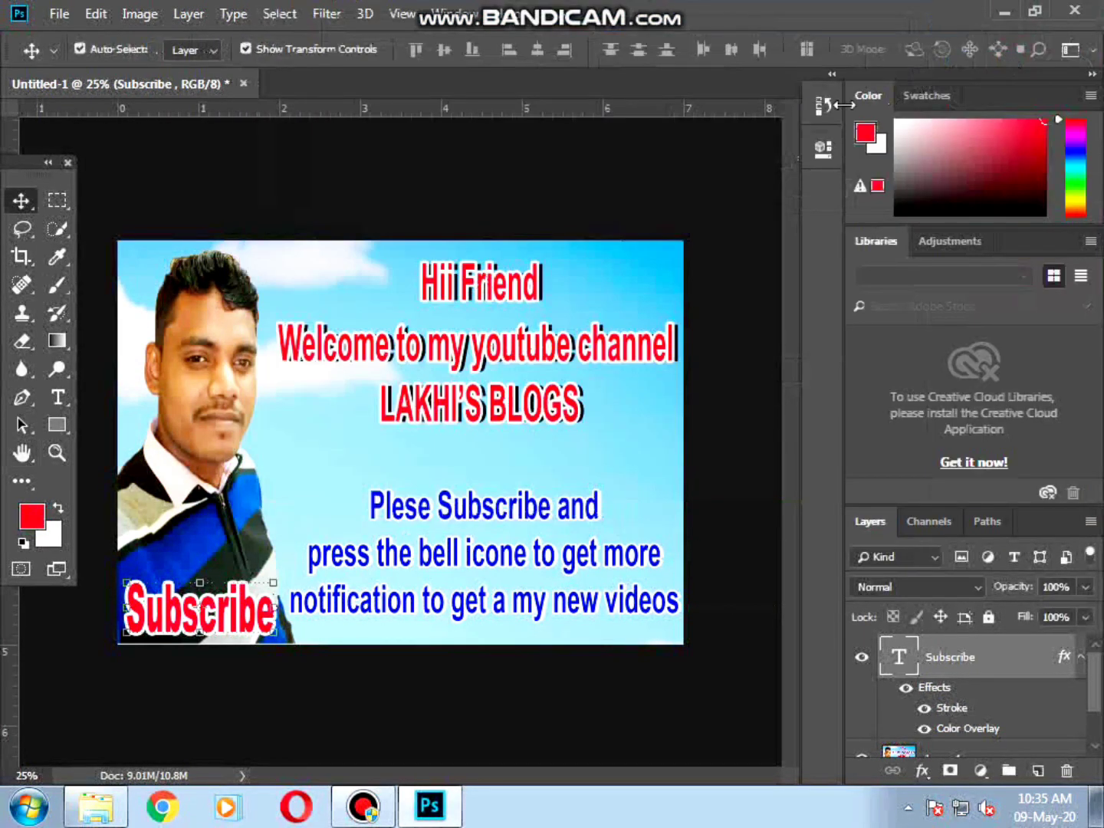
# Open the red bell icon GIF from the Pictures library.
pyautogui.click(59, 13)
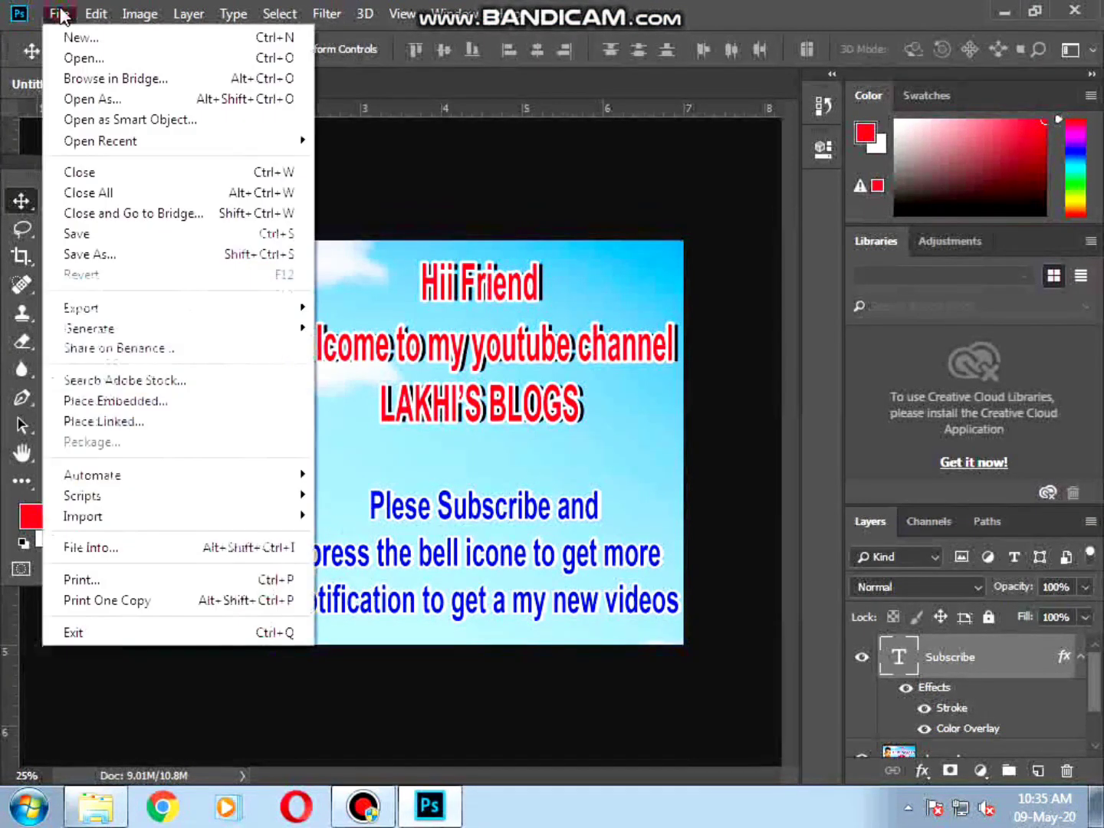
pyautogui.click(69, 60)
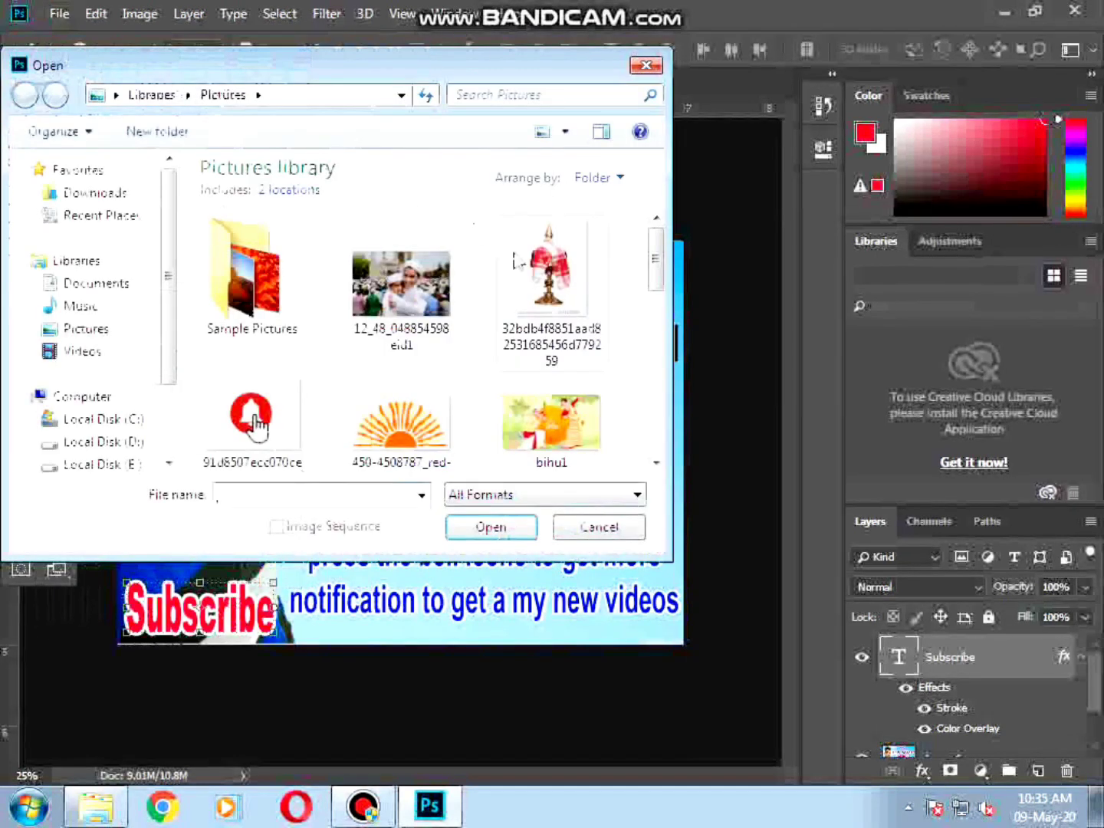
pyautogui.click(271, 408)
pyautogui.click(491, 528)
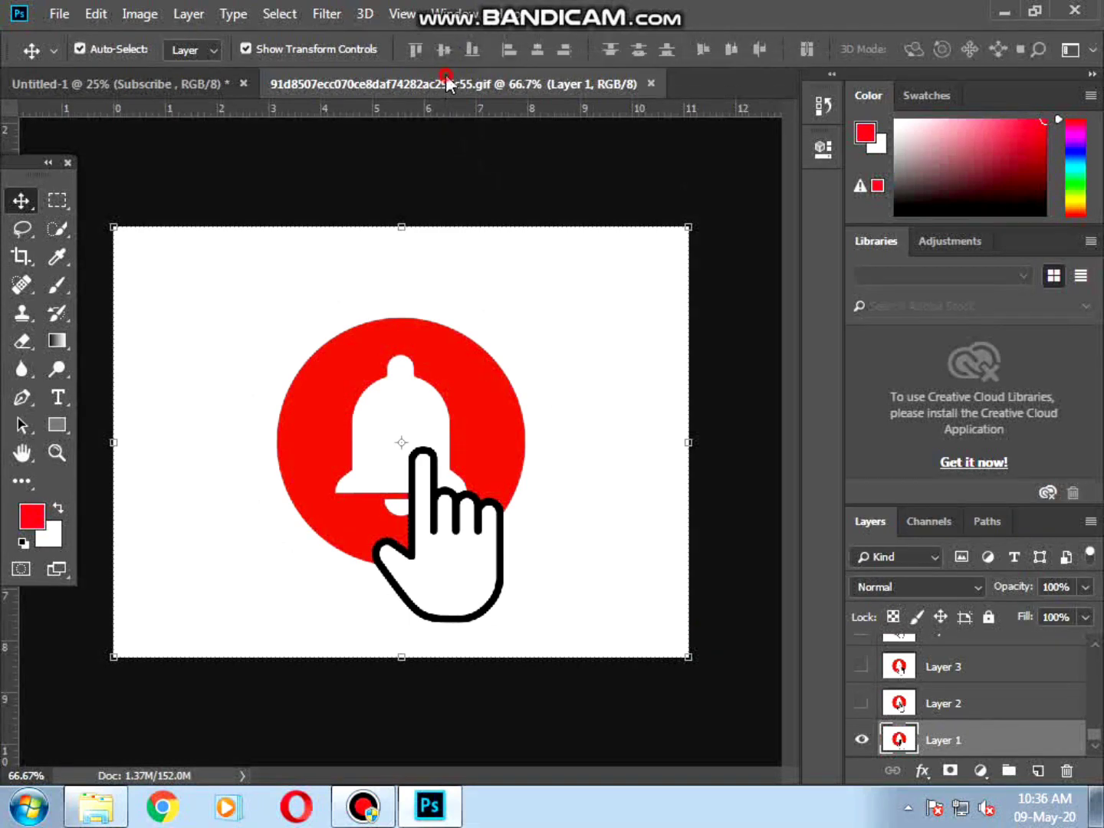
# Copy the bell image onto the banner as Layer 2 and close the GIF without saving.
pyautogui.moveTo(445, 75); pyautogui.dragTo(455, 208)
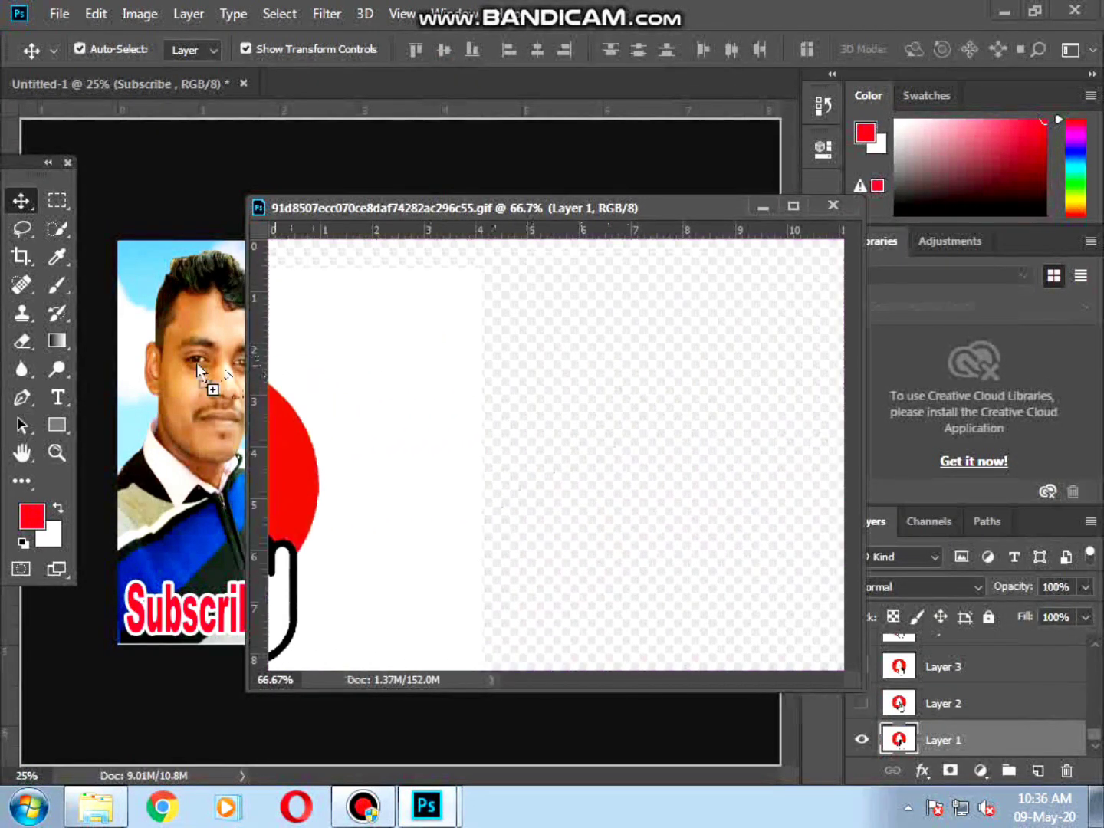
pyautogui.moveTo(637, 329); pyautogui.dragTo(146, 308)
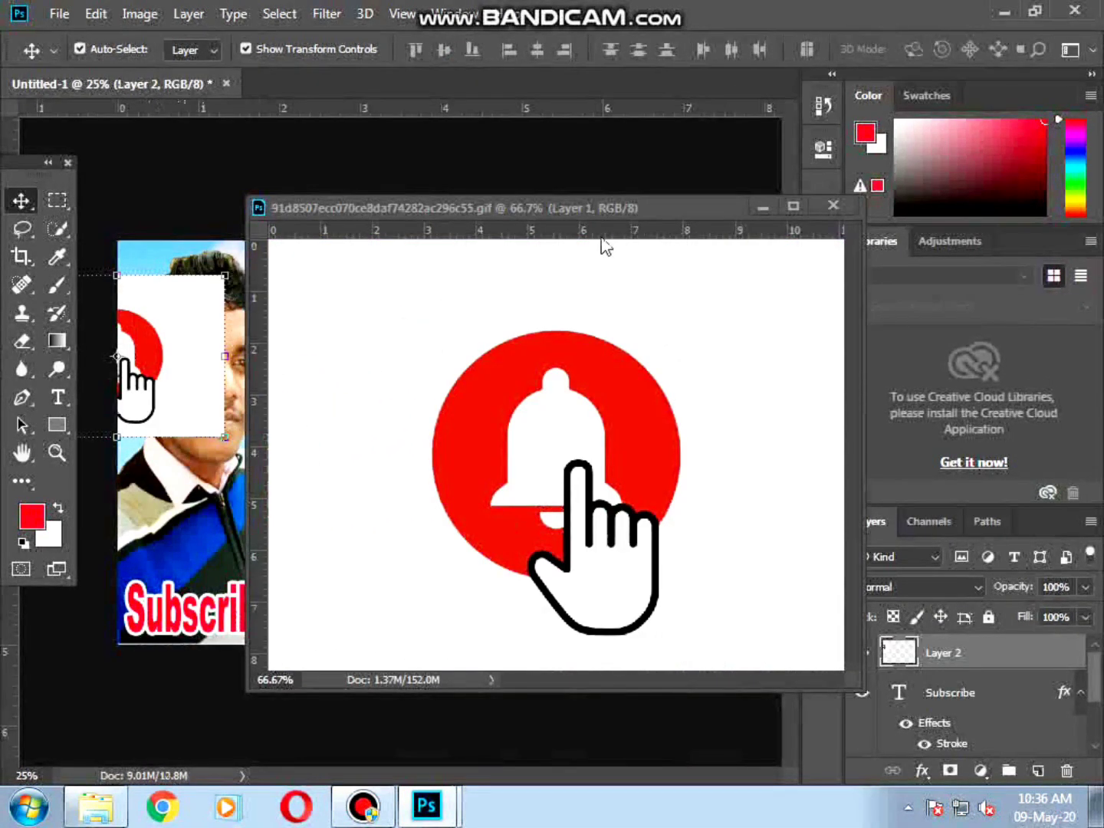
pyautogui.click(835, 205)
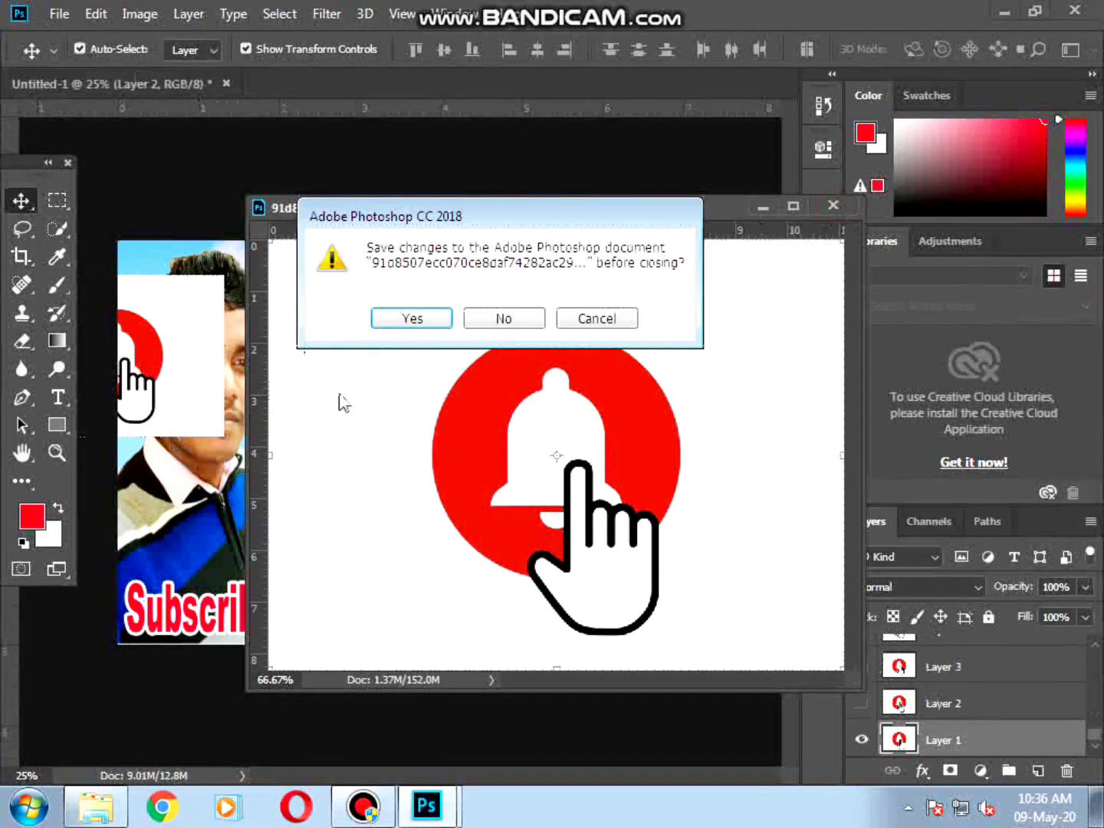
pyautogui.click(515, 322)
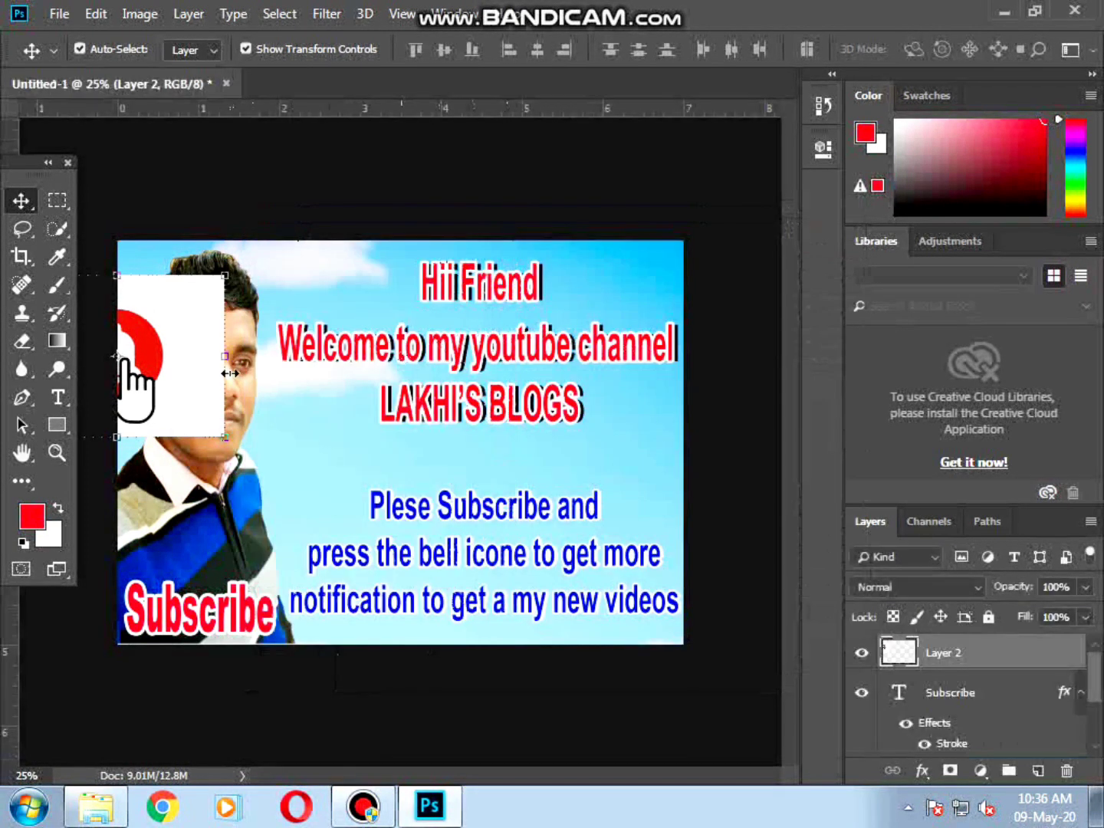
# Move the bell to the banner centre and delete its white background using Quick Selection.
pyautogui.moveTo(202, 352); pyautogui.dragTo(612, 421)
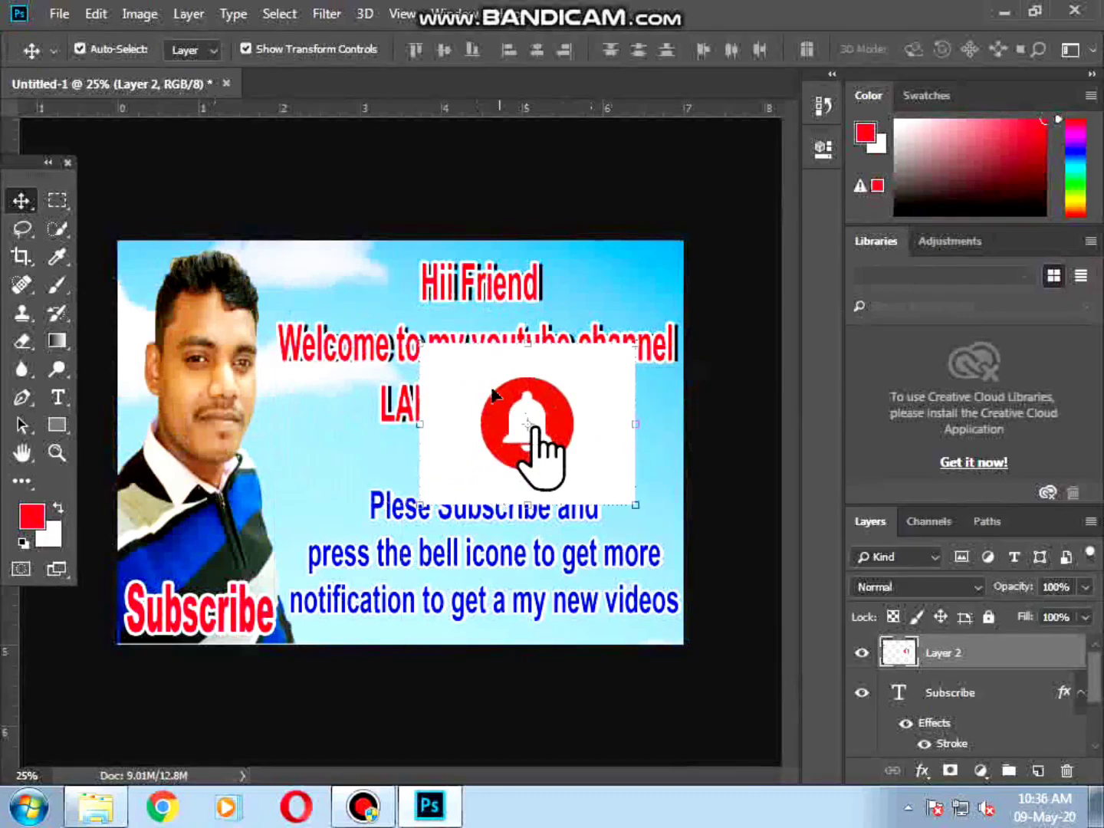
pyautogui.click(57, 228)
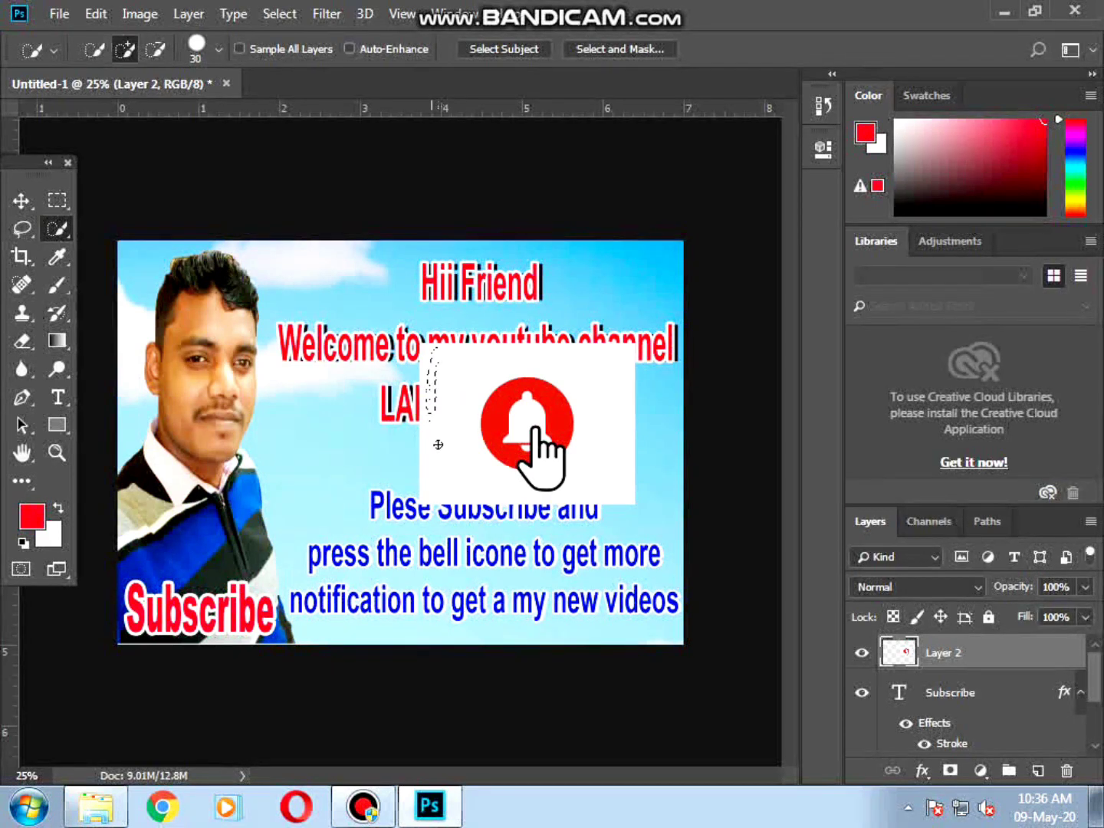
pyautogui.moveTo(438, 445)
pyautogui.mouseDown()
pyautogui.moveTo(503, 530)
pyautogui.moveTo(613, 516)
pyautogui.mouseUp()
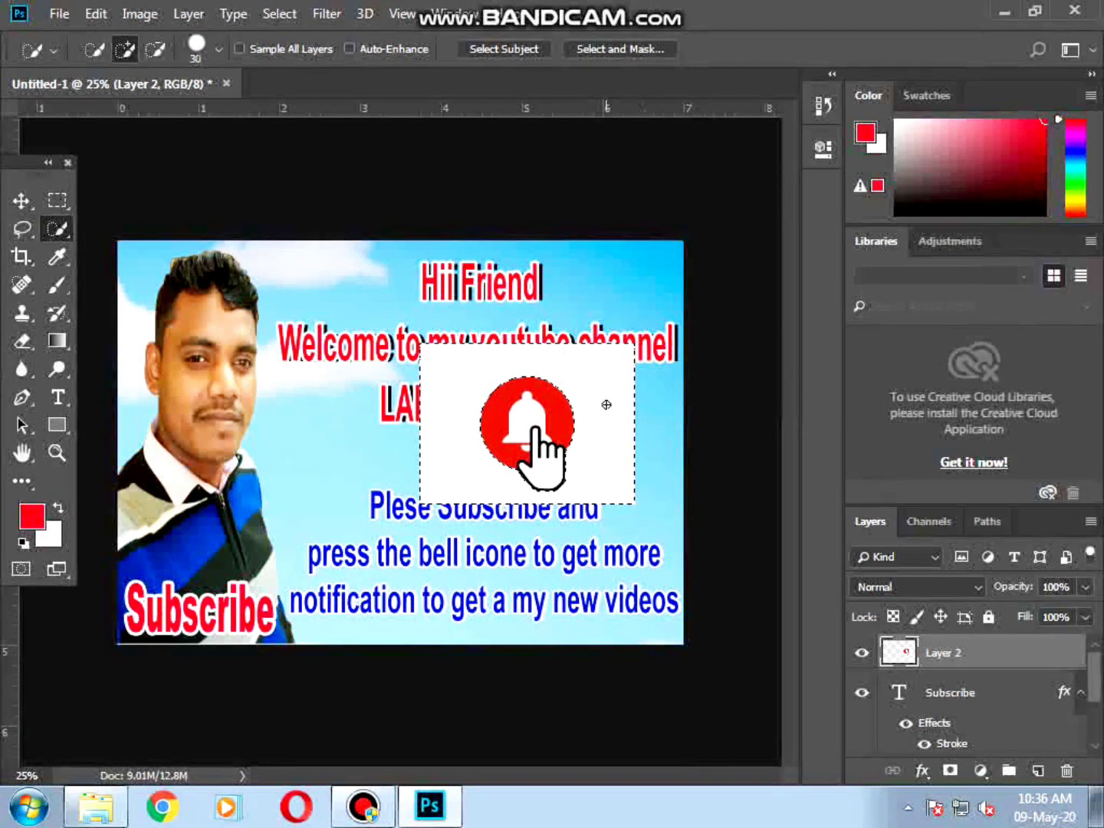
pyautogui.press('Delete')
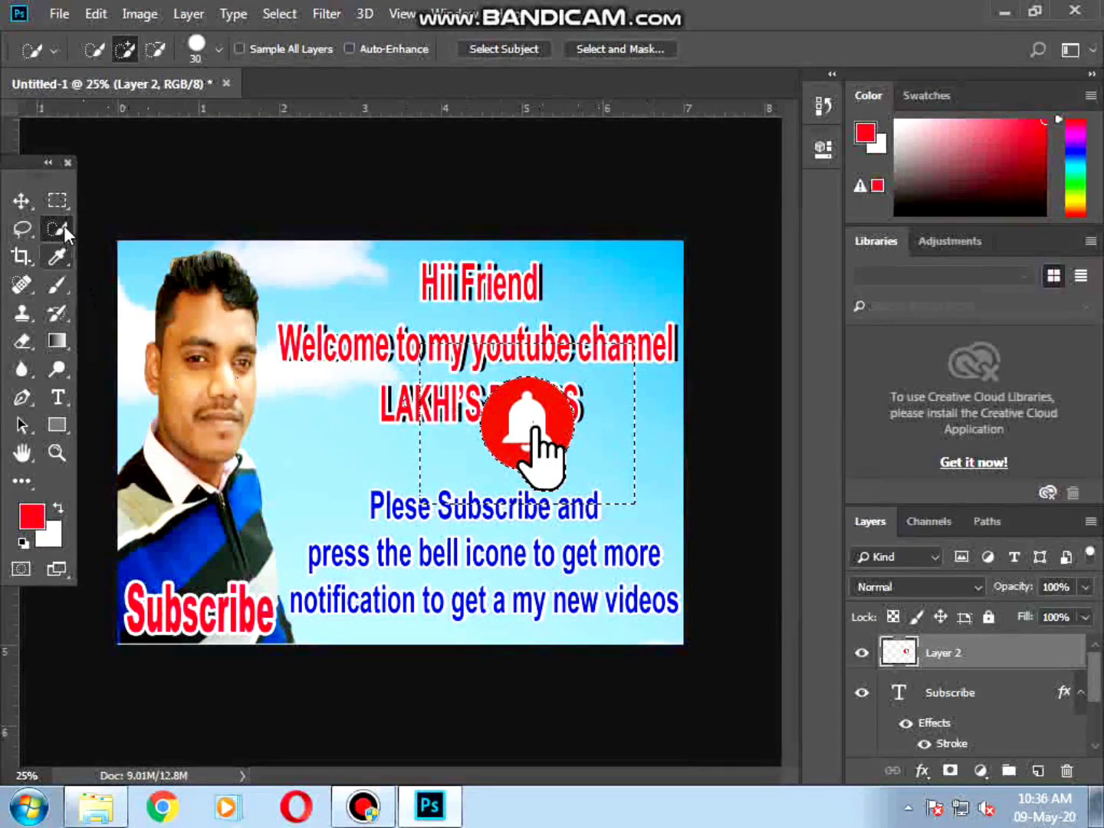
# Add a new empty text layer above the bell icon.
pyautogui.click(58, 397)
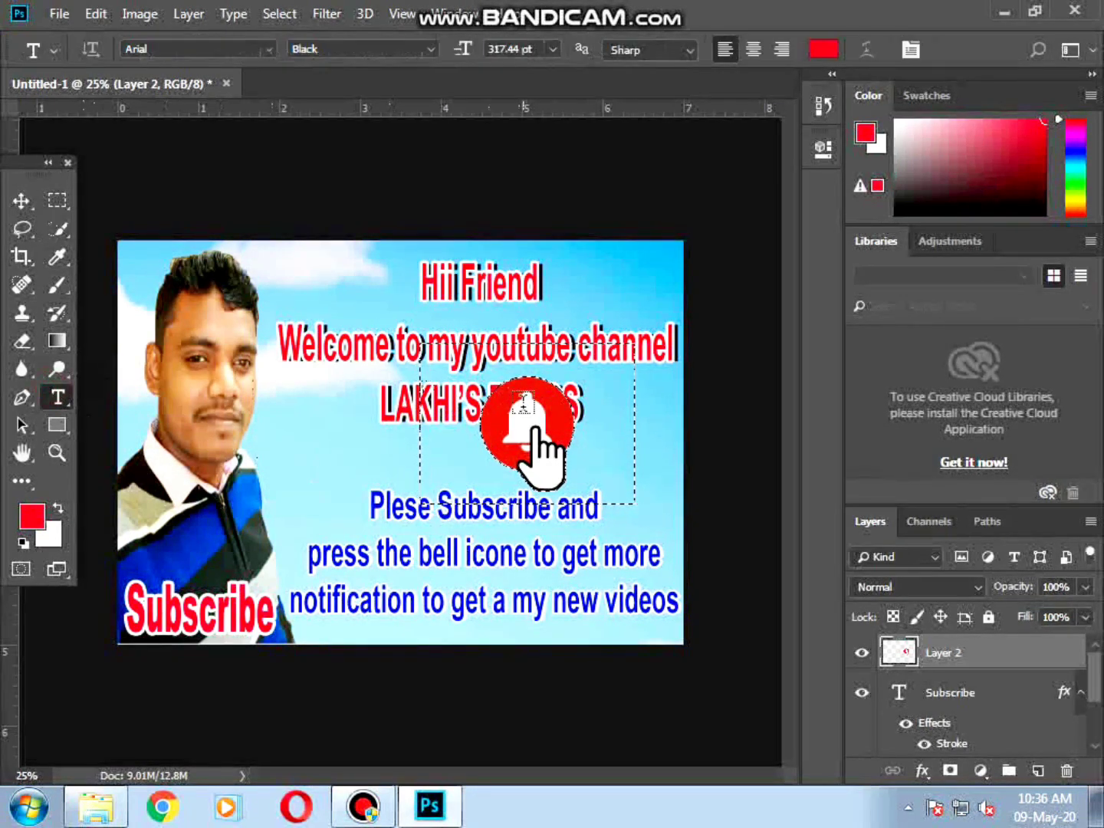
pyautogui.click(561, 407)
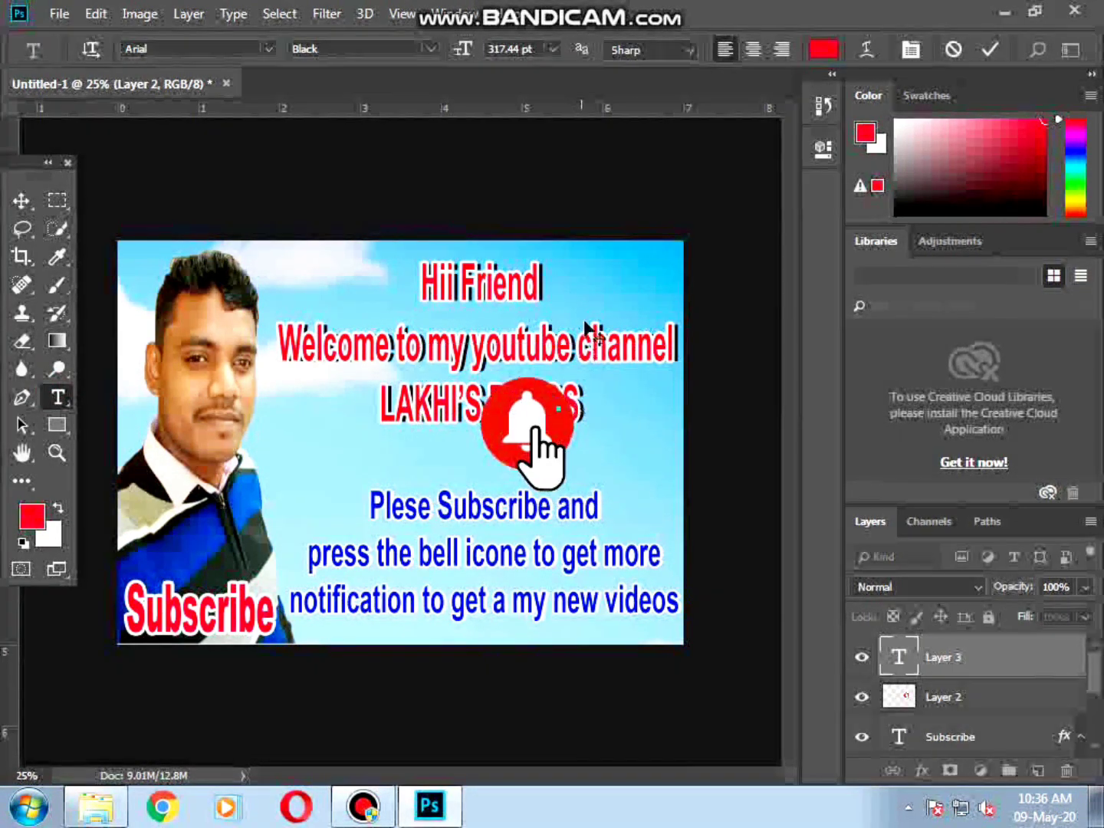
pyautogui.click(990, 51)
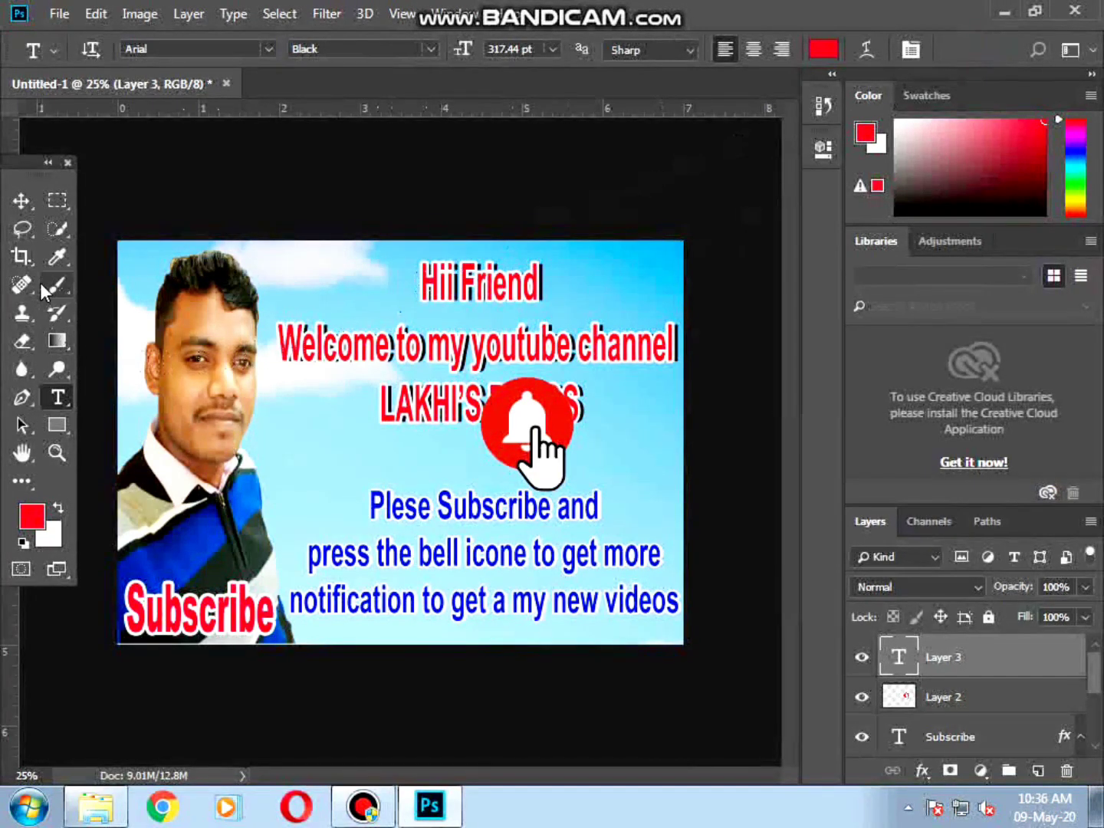
pyautogui.click(23, 203)
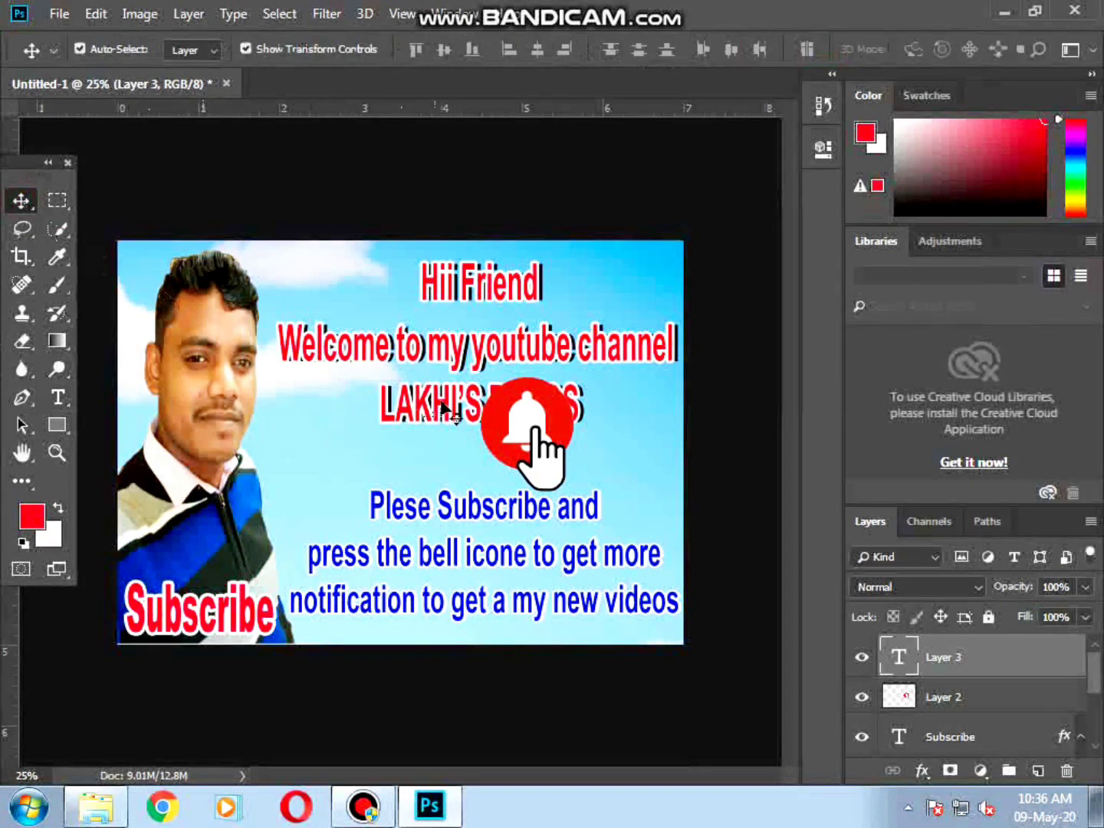
# Move the bell beside LAKHI'S BLOGS, scale it down, and nudge it slightly left.
pyautogui.moveTo(506, 421); pyautogui.dragTo(618, 450)
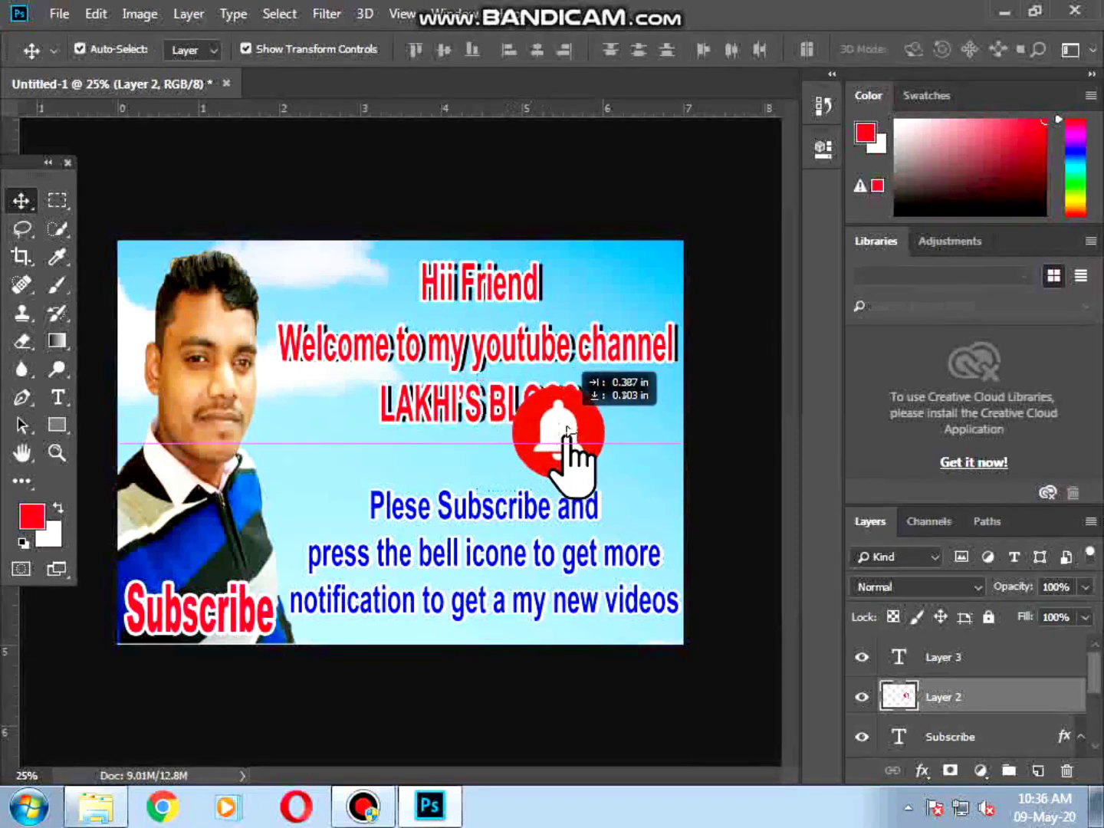
pyautogui.moveTo(654, 411)
pyautogui.mouseDown()
pyautogui.moveTo(623, 470)
pyautogui.moveTo(610, 466)
pyautogui.moveTo(645, 458)
pyautogui.moveTo(678, 409)
pyautogui.mouseUp()
pyautogui.press('Return')
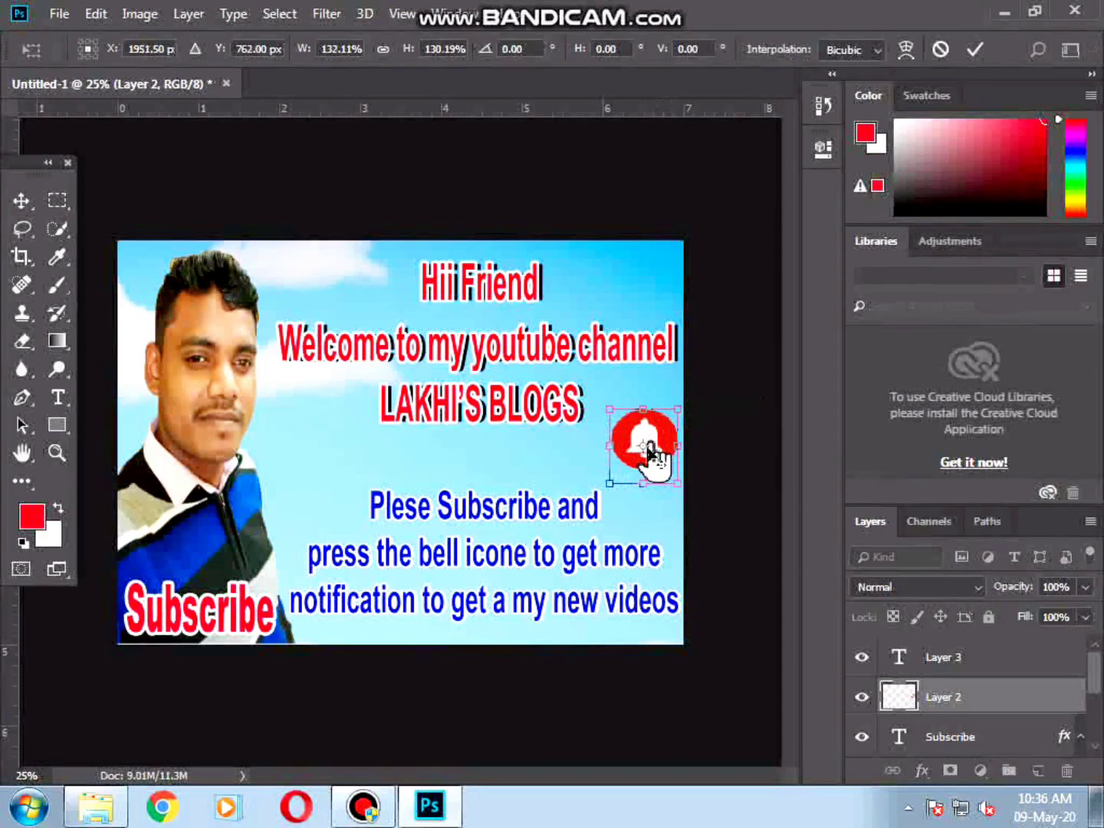
pyautogui.press('Return')
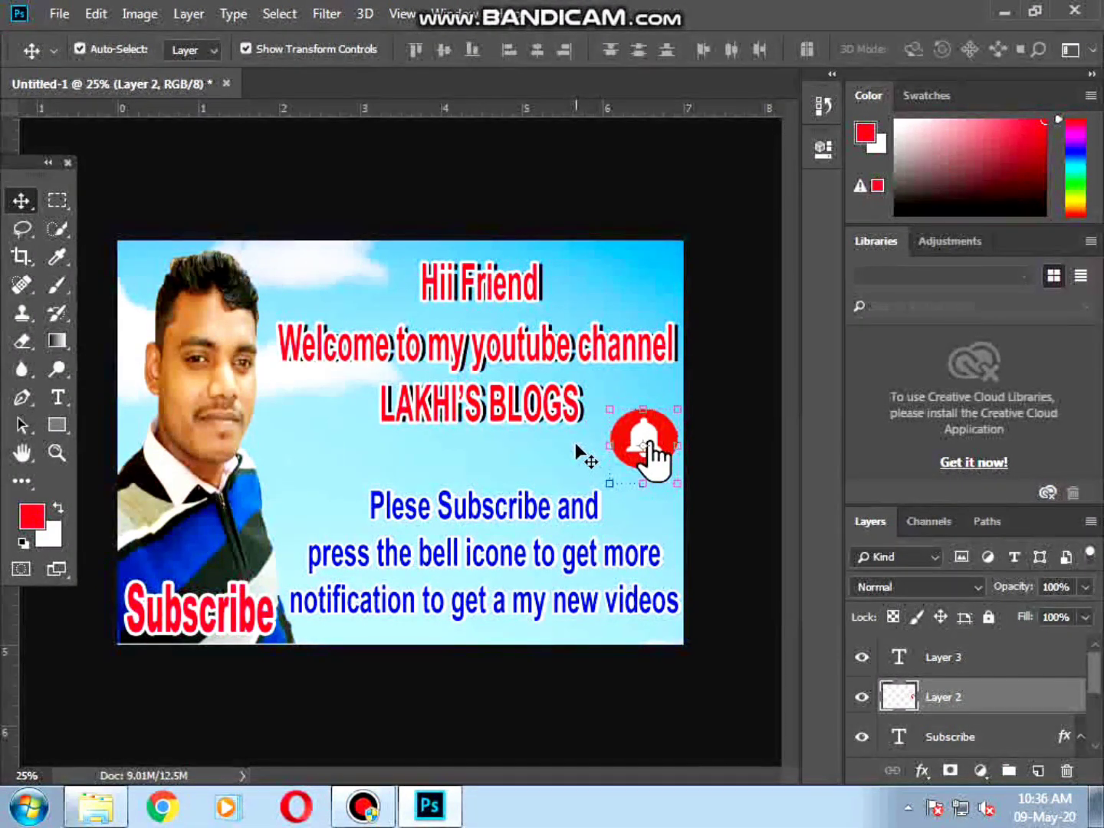
pyautogui.hotkey('shift', 'Left')
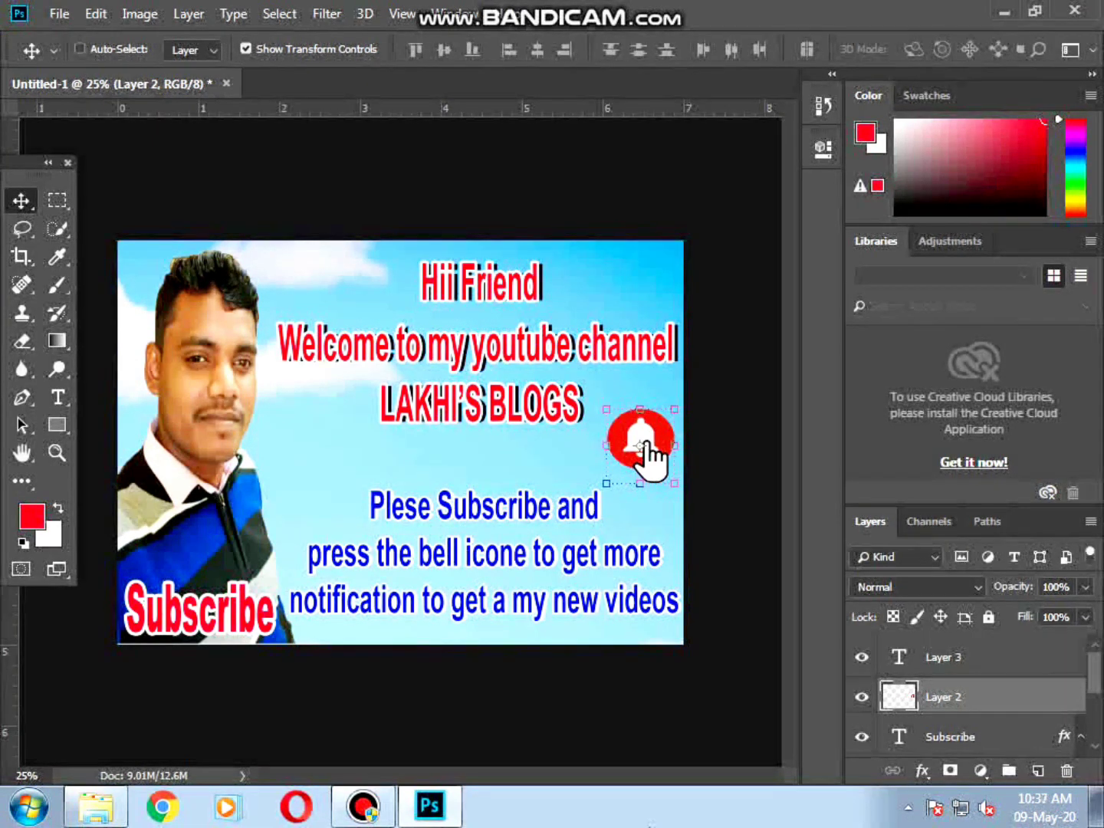
# Bring up the save dialog for the banner with Ctrl+S.
pyautogui.hotkey('ctrl', 's')
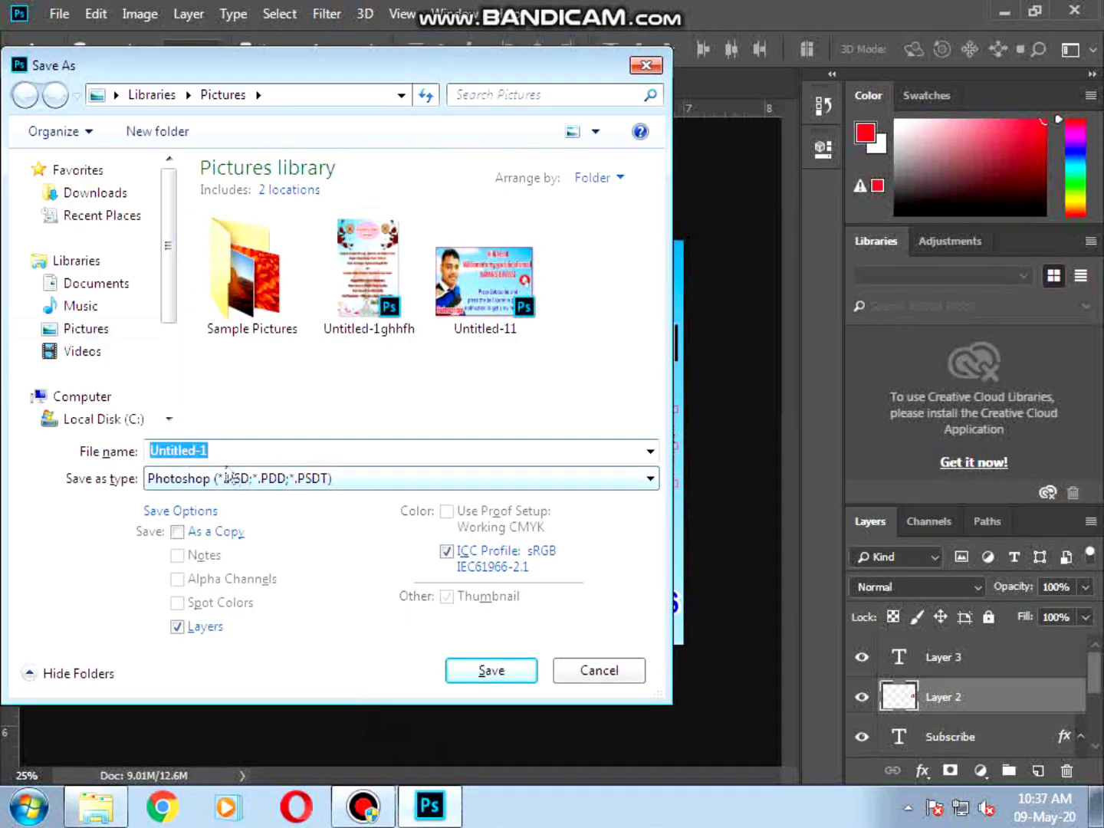
# Save the layered banner as Untitled-17.psd, accepting the compatibility option.
pyautogui.click(211, 450)
pyautogui.write('7')
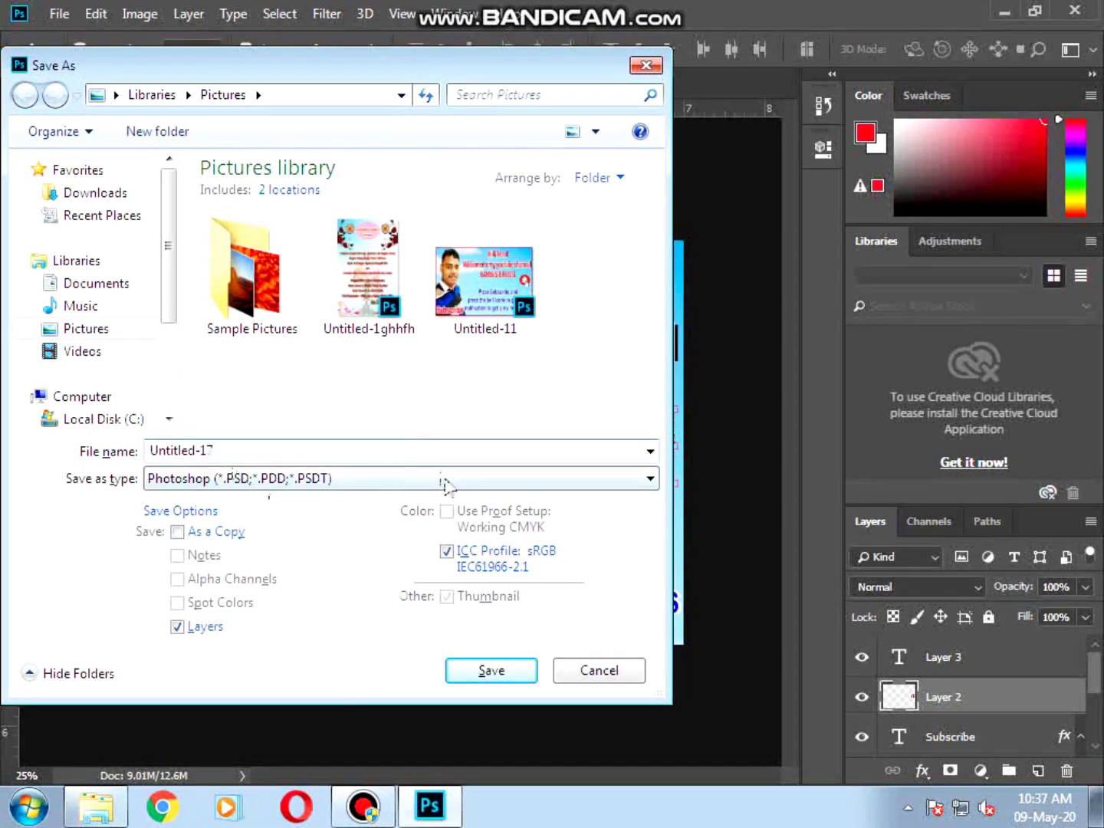
pyautogui.click(487, 673)
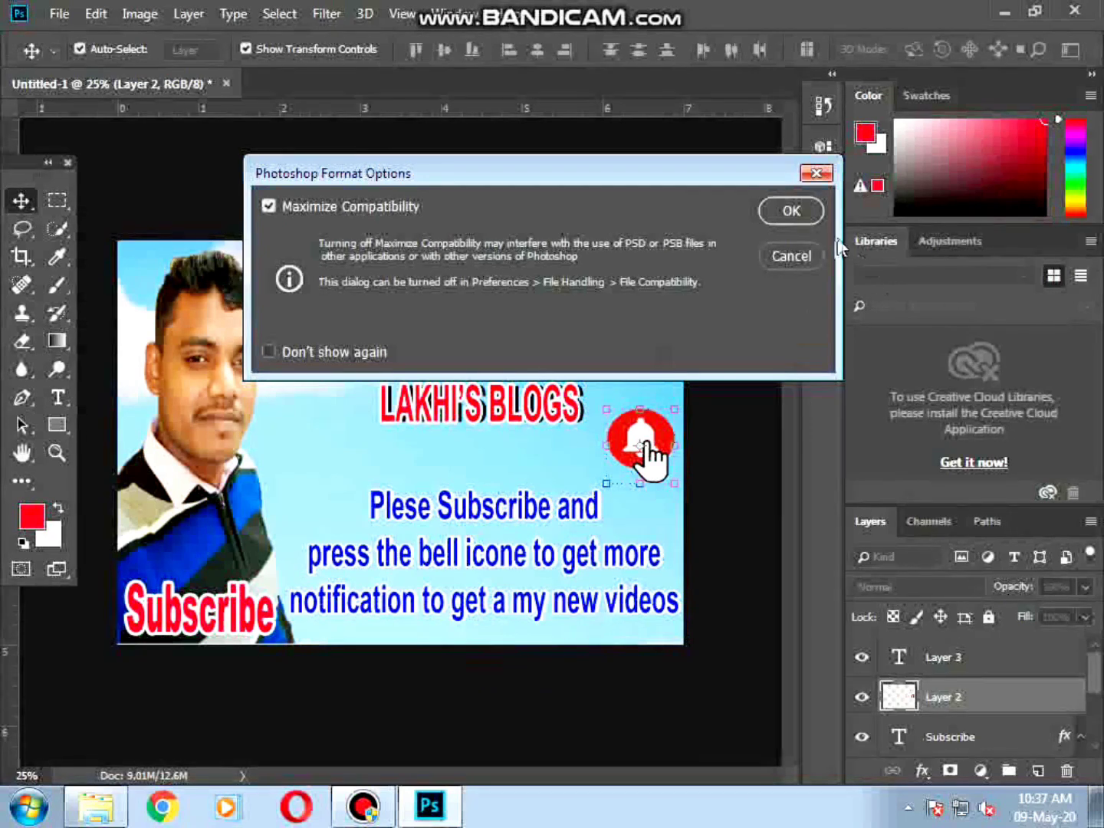
pyautogui.click(798, 215)
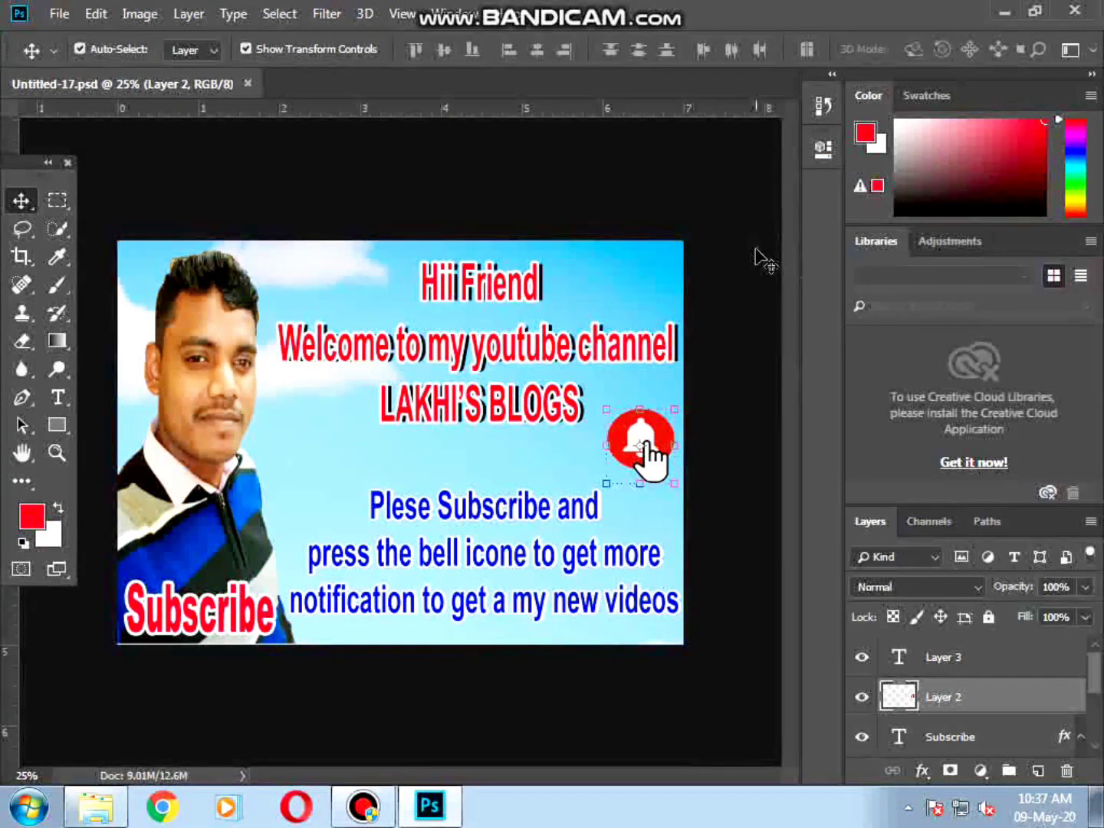
# Export a JPEG copy named Untitled-17 with default quality, then quit Photoshop.
pyautogui.click(58, 13)
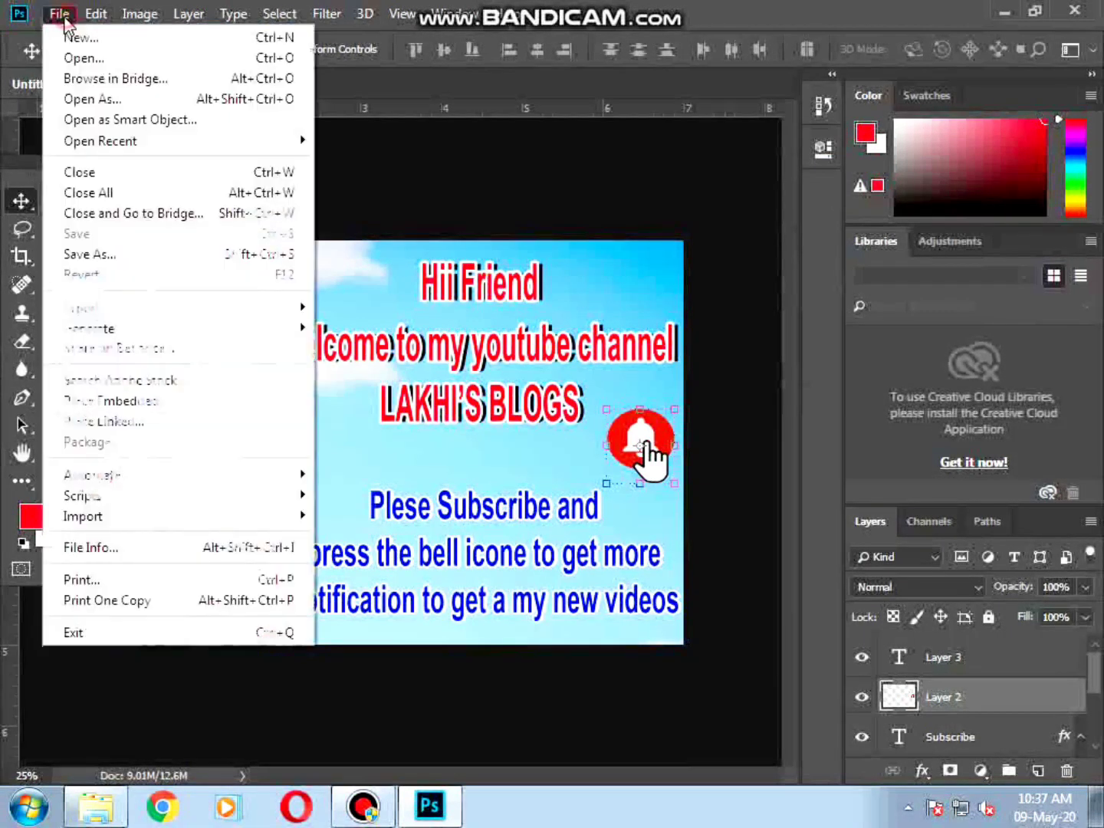
pyautogui.click(99, 263)
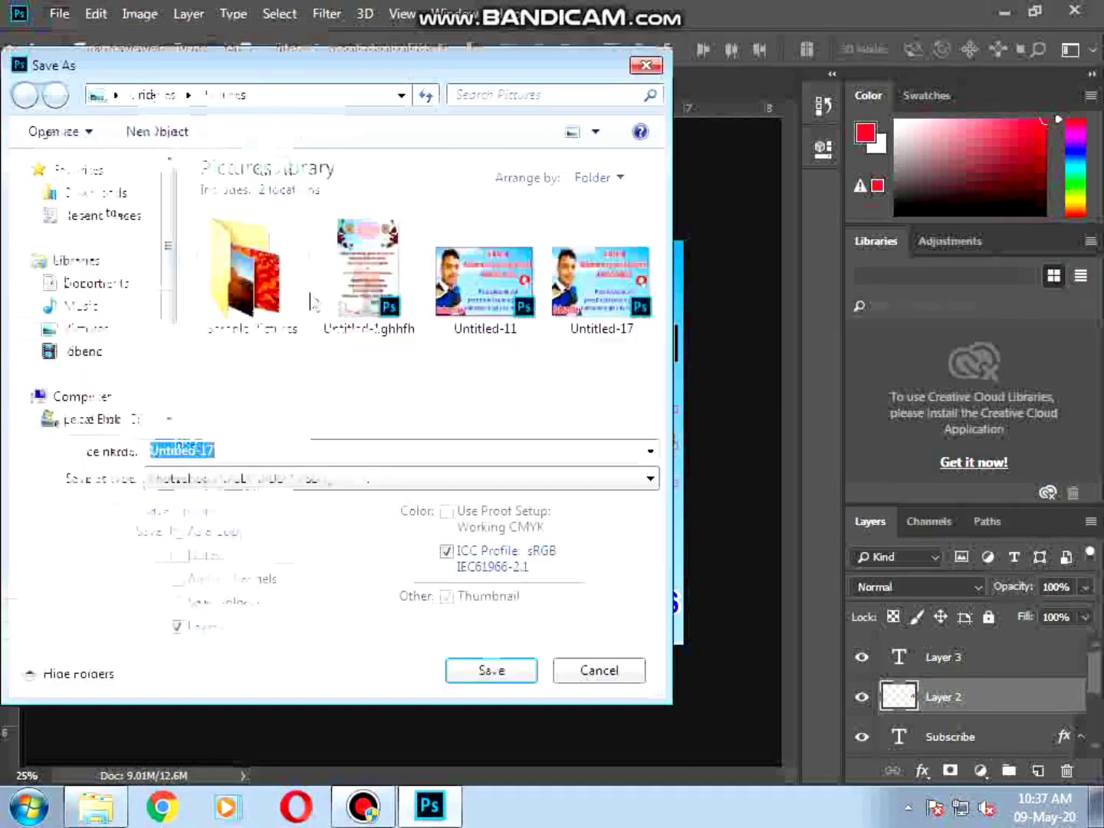
pyautogui.click(330, 481)
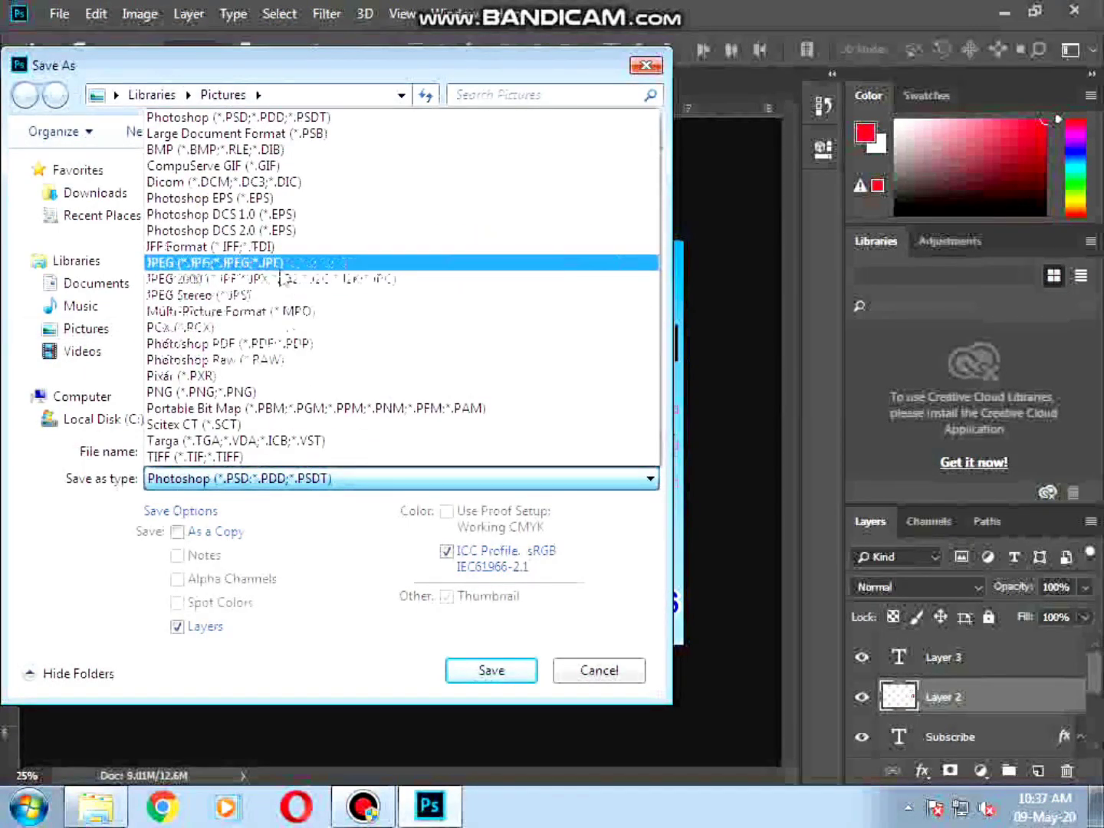
pyautogui.click(280, 264)
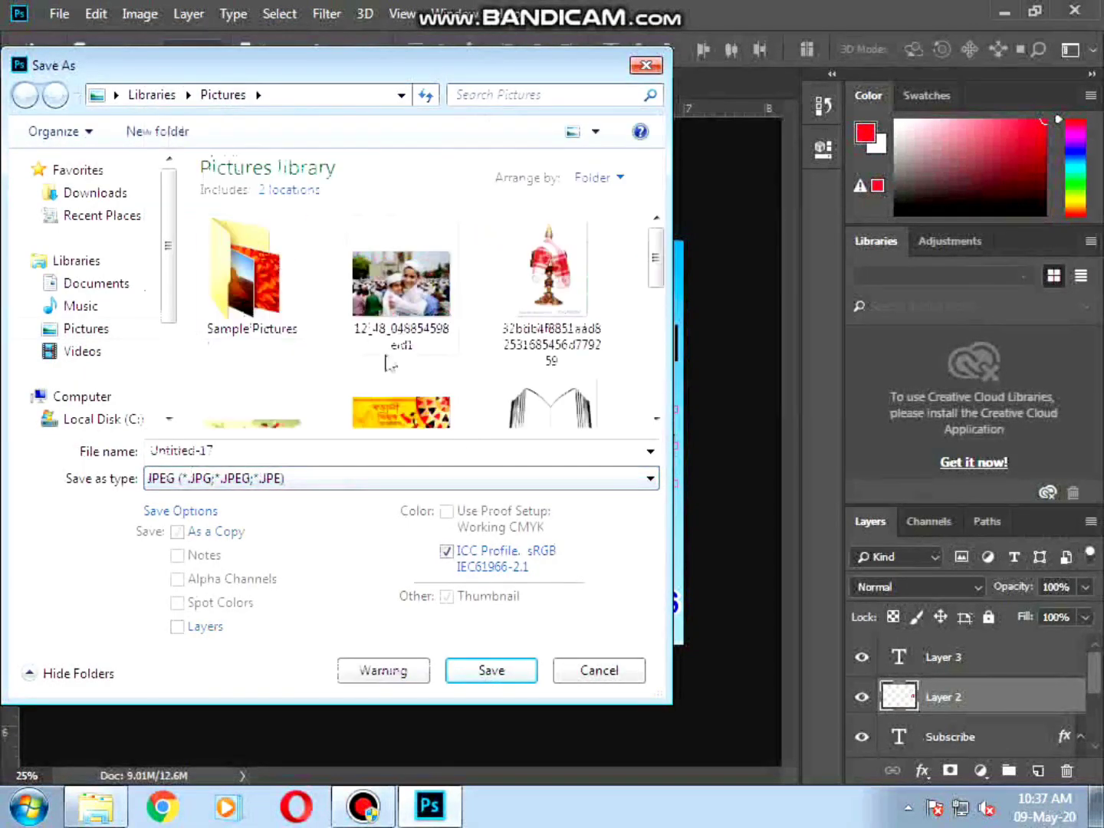
pyautogui.click(506, 672)
pyautogui.click(667, 169)
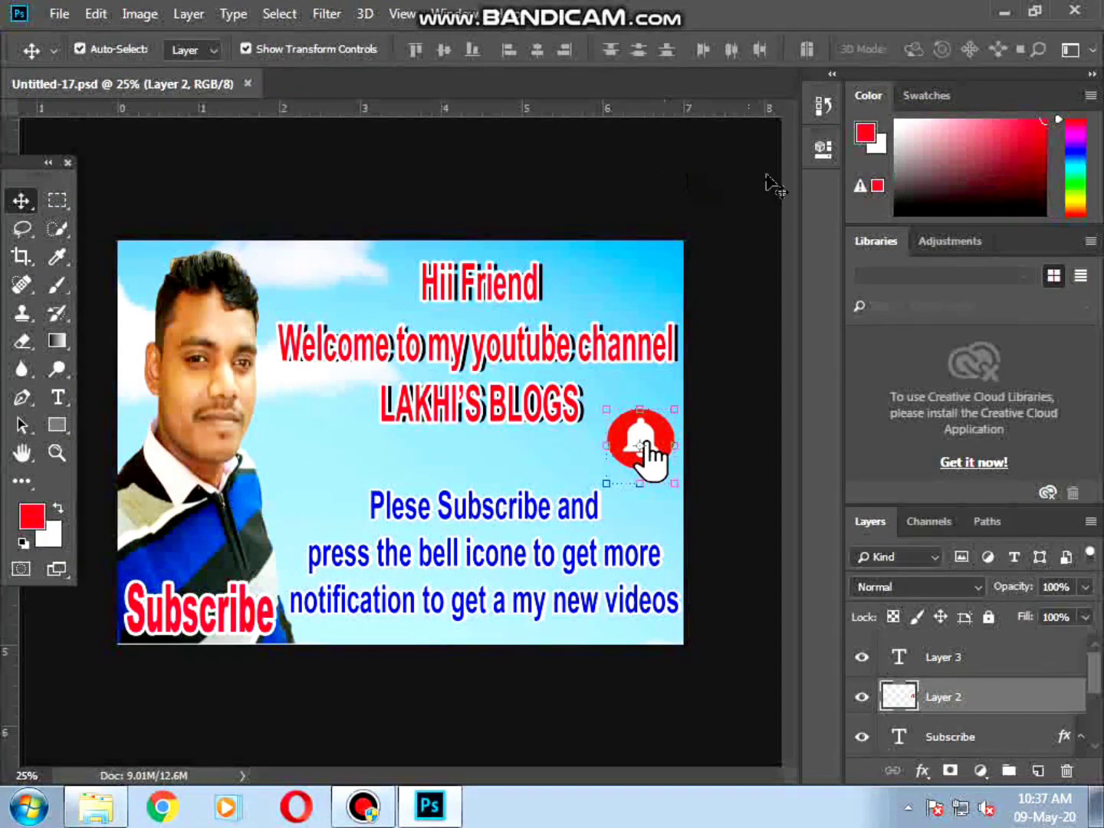
pyautogui.click(1072, 14)
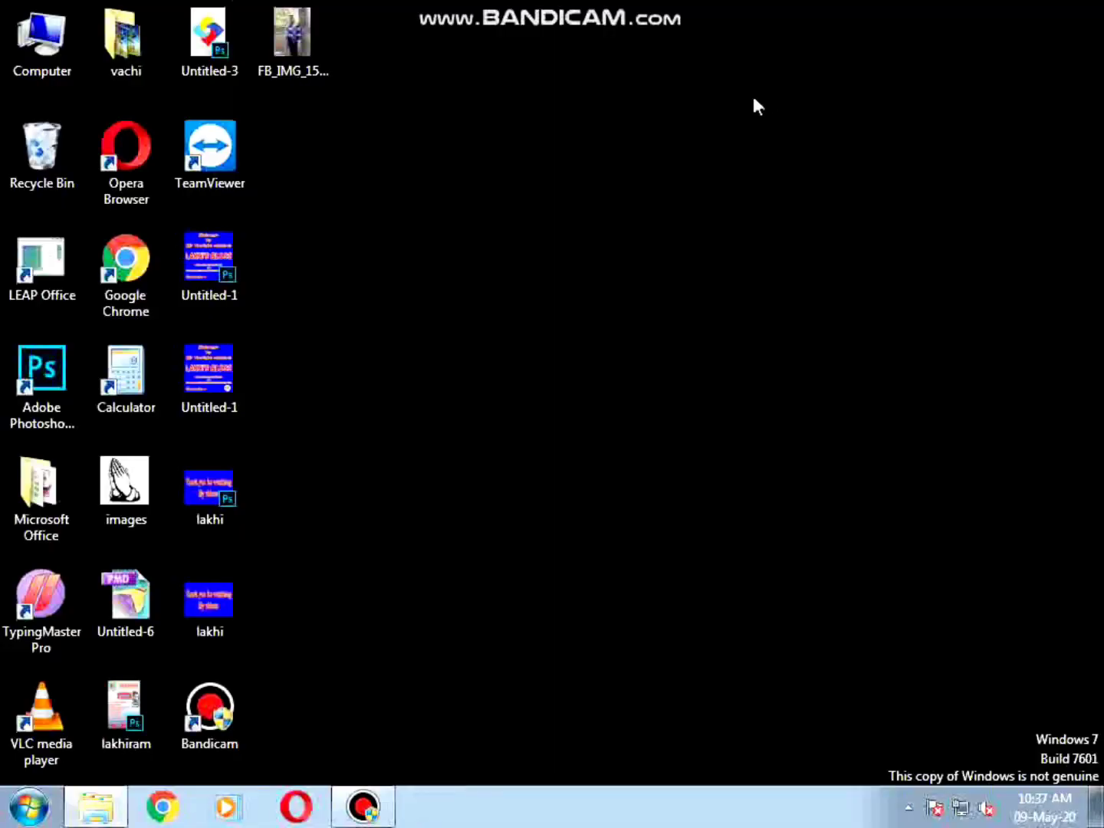
# Restore the Bandicam recorder window from the taskbar.
pyautogui.click(364, 807)
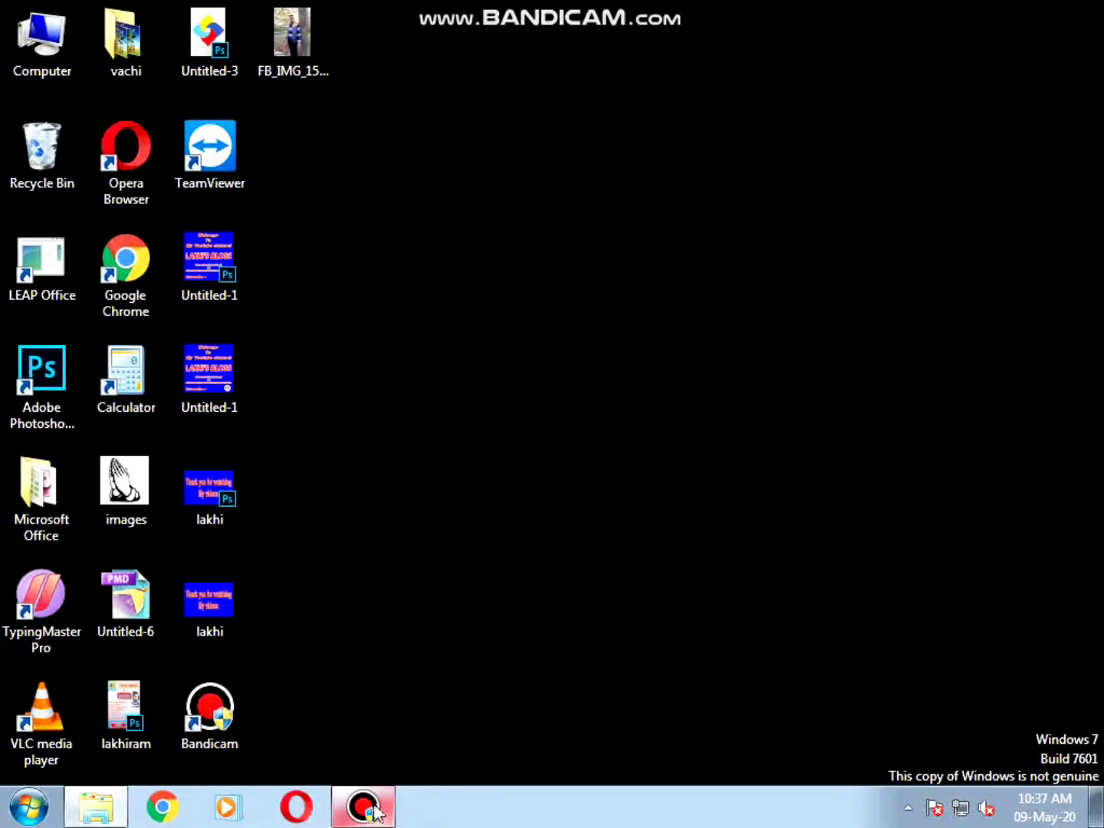